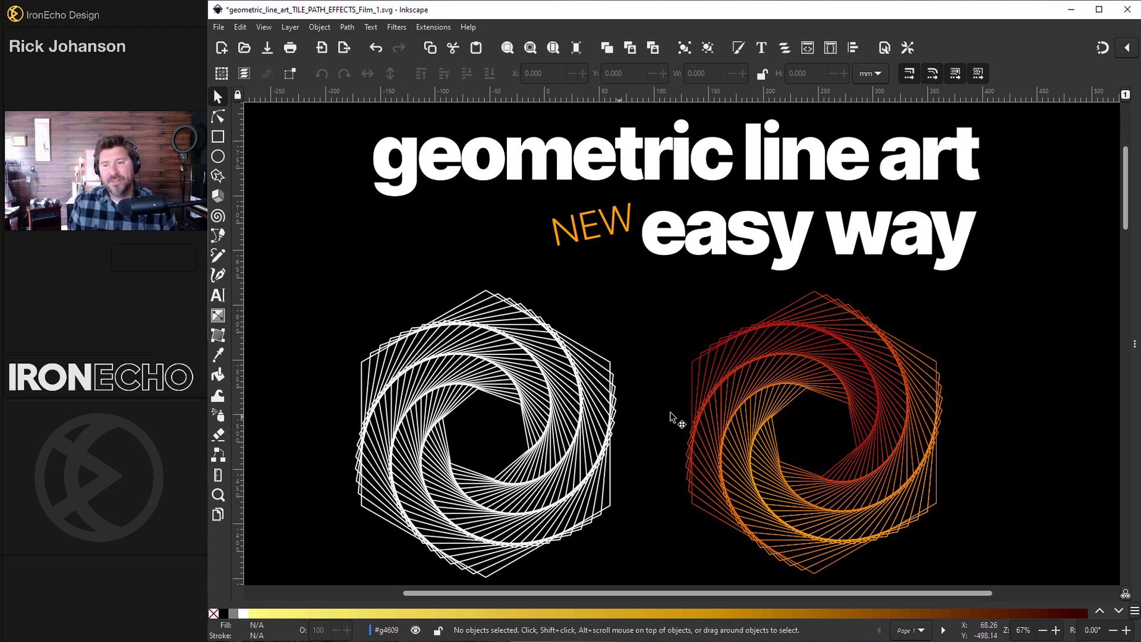
Step: Check the Tiled Clones scale and rotation options, then hide the panel
{"action": "key", "text": "F12"}
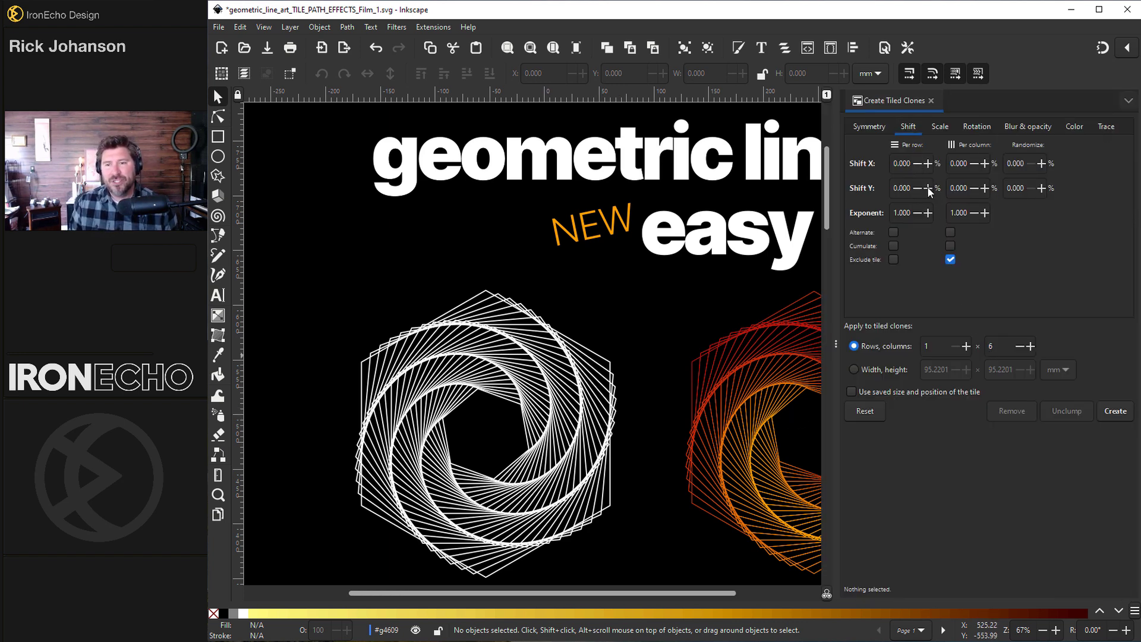
{"action": "left_click", "coordinate": [940, 127]}
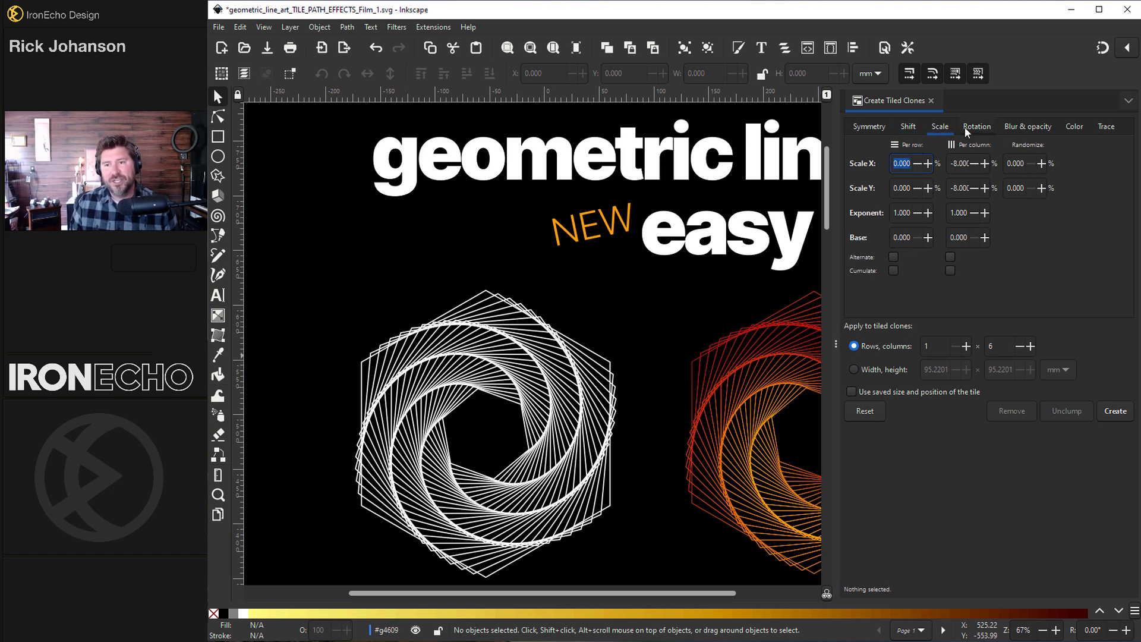
{"action": "left_click", "coordinate": [966, 128]}
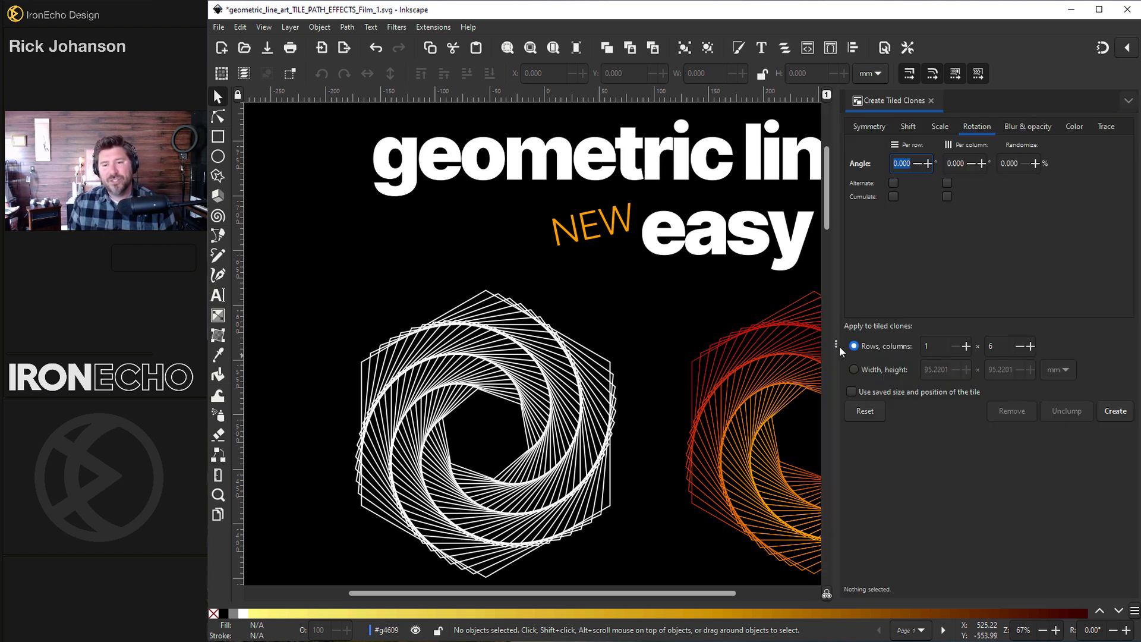
{"action": "left_click_drag", "start_coordinate": [836, 346], "coordinate": [874, 346]}
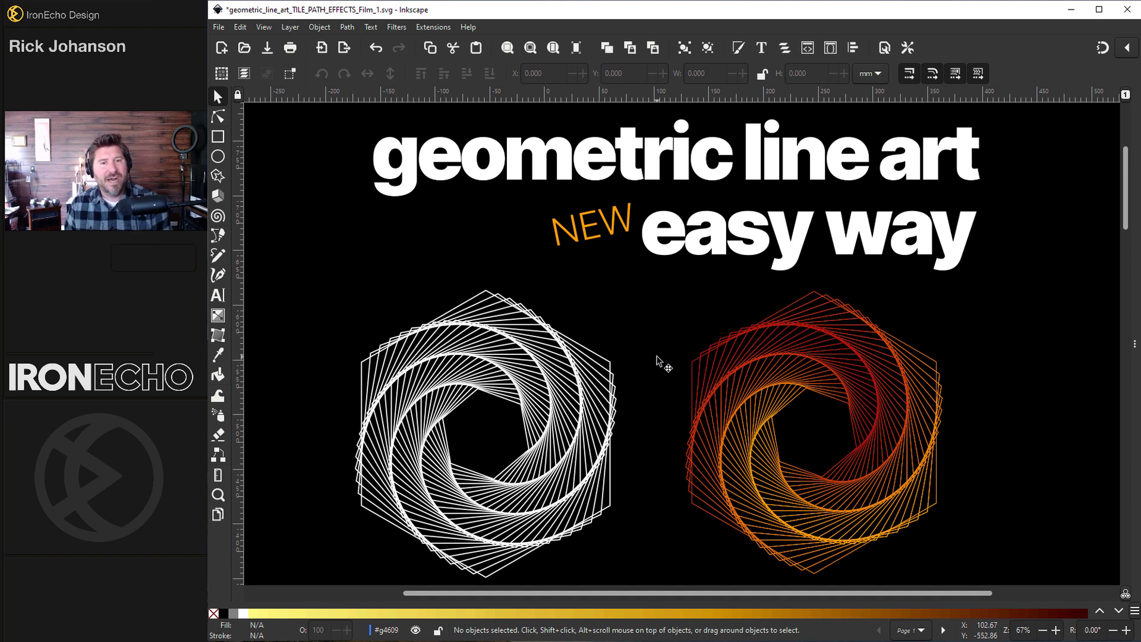
{"action": "scroll", "coordinate": [658, 355], "scroll_direction": "down", "scroll_amount": 15}
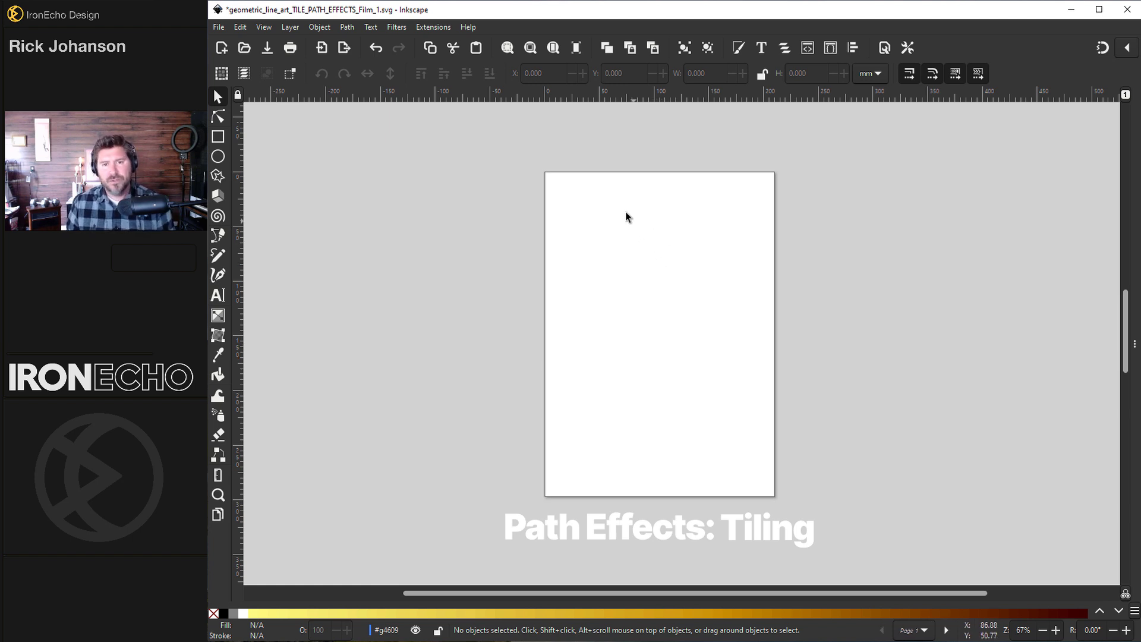
Step: Set the page background colour to black in Document Properties
{"action": "left_click", "coordinate": [220, 27]}
{"action": "left_click", "coordinate": [289, 259]}
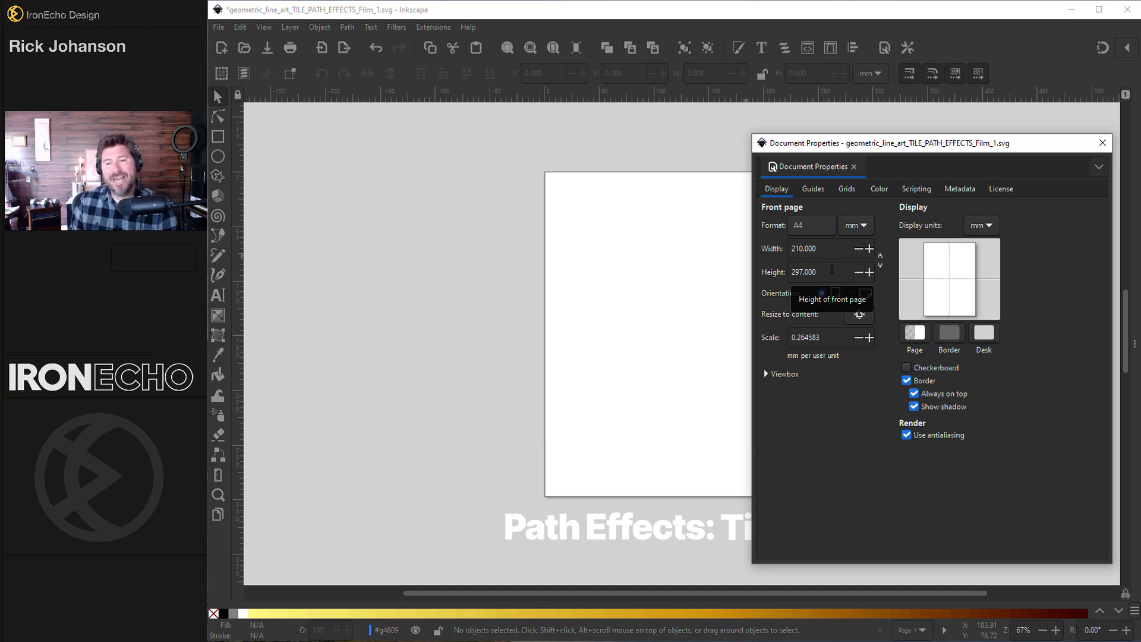
{"action": "left_click", "coordinate": [923, 336]}
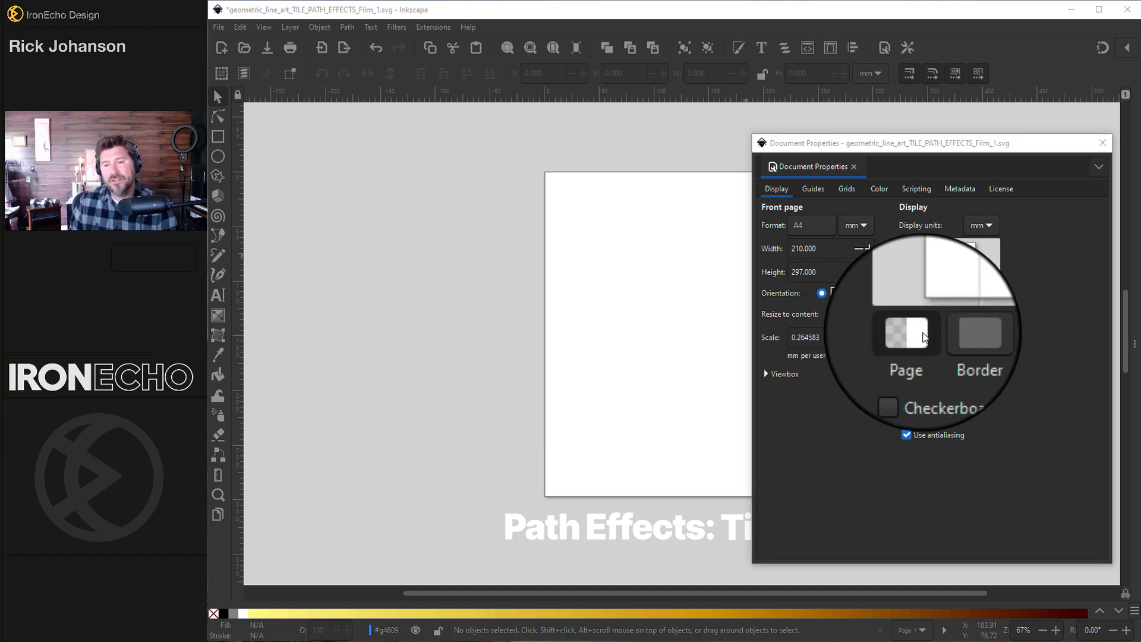
{"action": "left_click_drag", "start_coordinate": [683, 310], "coordinate": [658, 263]}
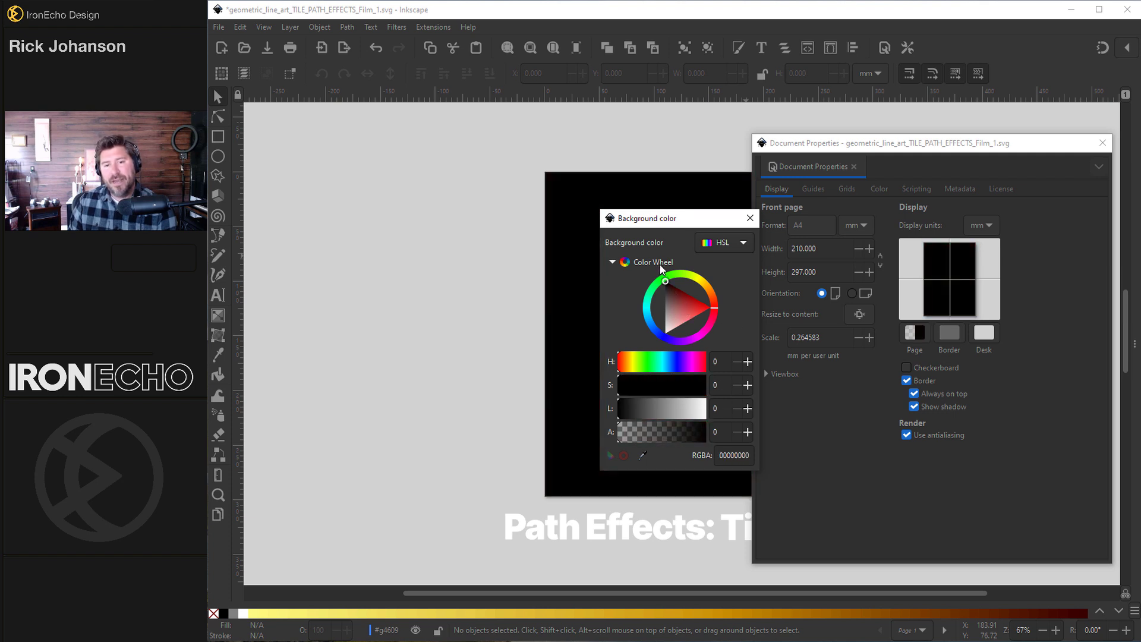
{"action": "left_click", "coordinate": [750, 218]}
{"action": "key", "text": "ctrl+shift+d"}
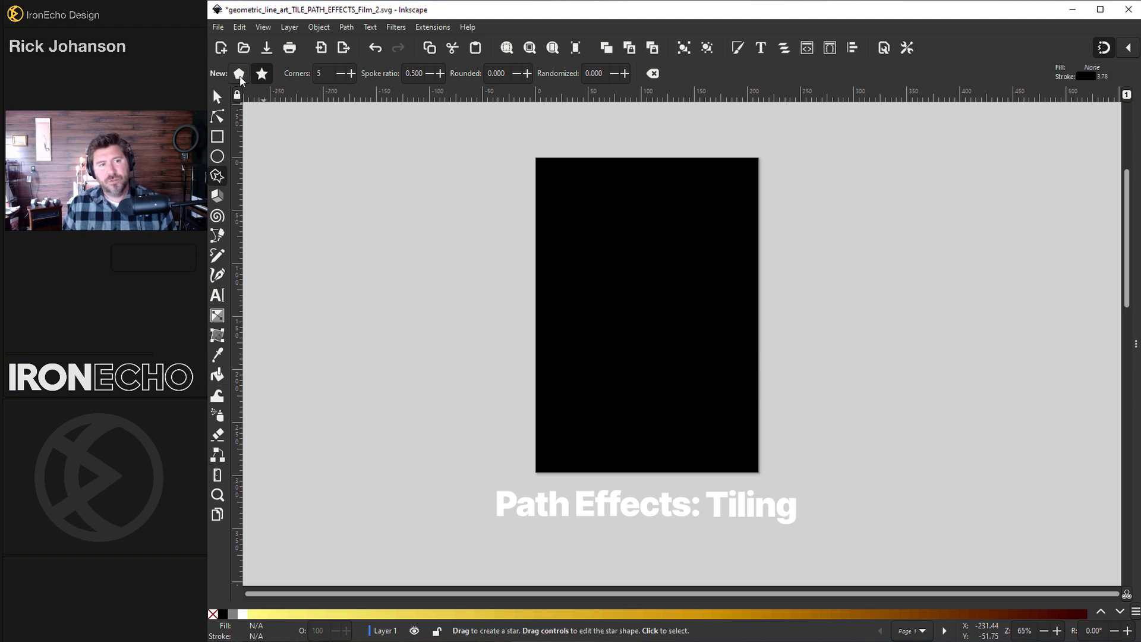
Step: Draw a regular 6-corner polygon to the left of the page
{"action": "left_click", "coordinate": [239, 75]}
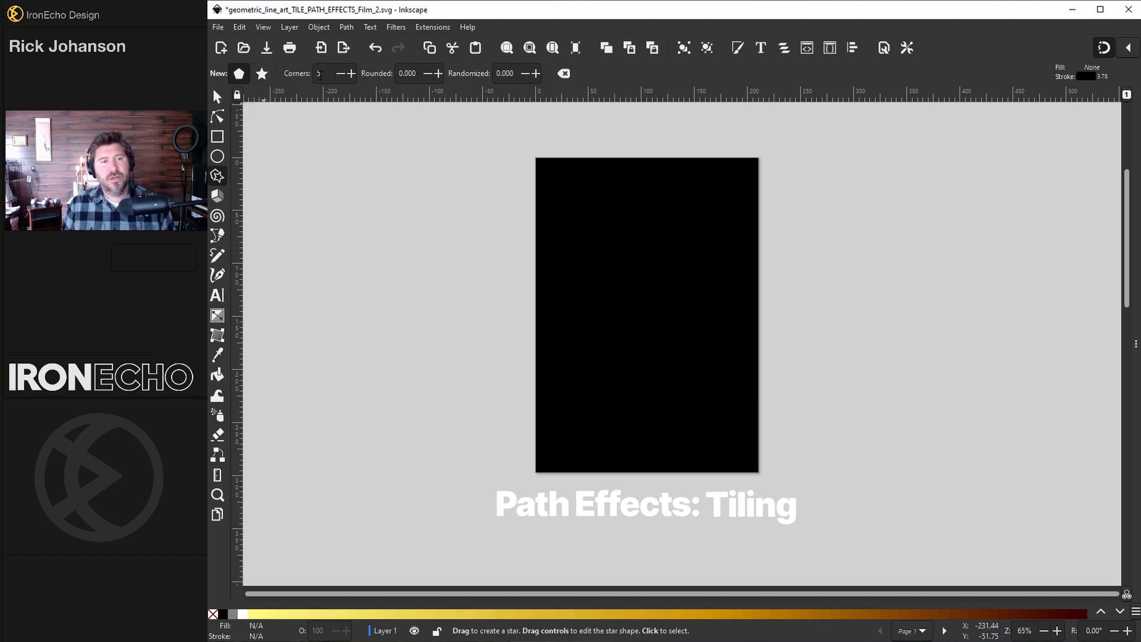
{"action": "type", "text": "6"}
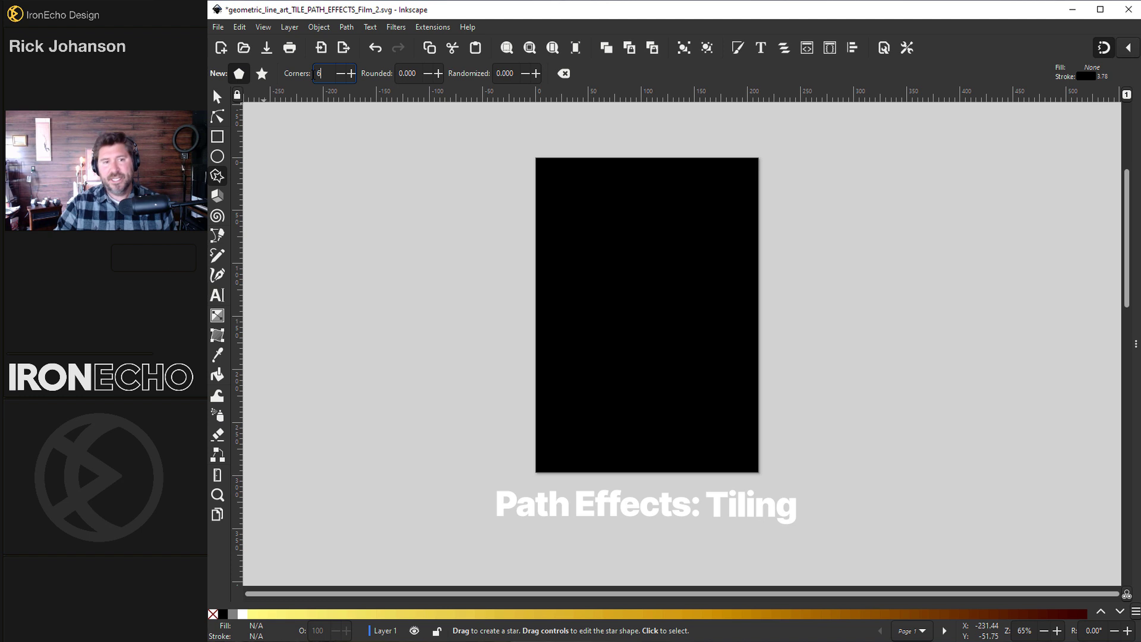
{"action": "key", "text": "Return"}
{"action": "left_click_drag", "start_coordinate": [371, 233], "coordinate": [466, 285]}
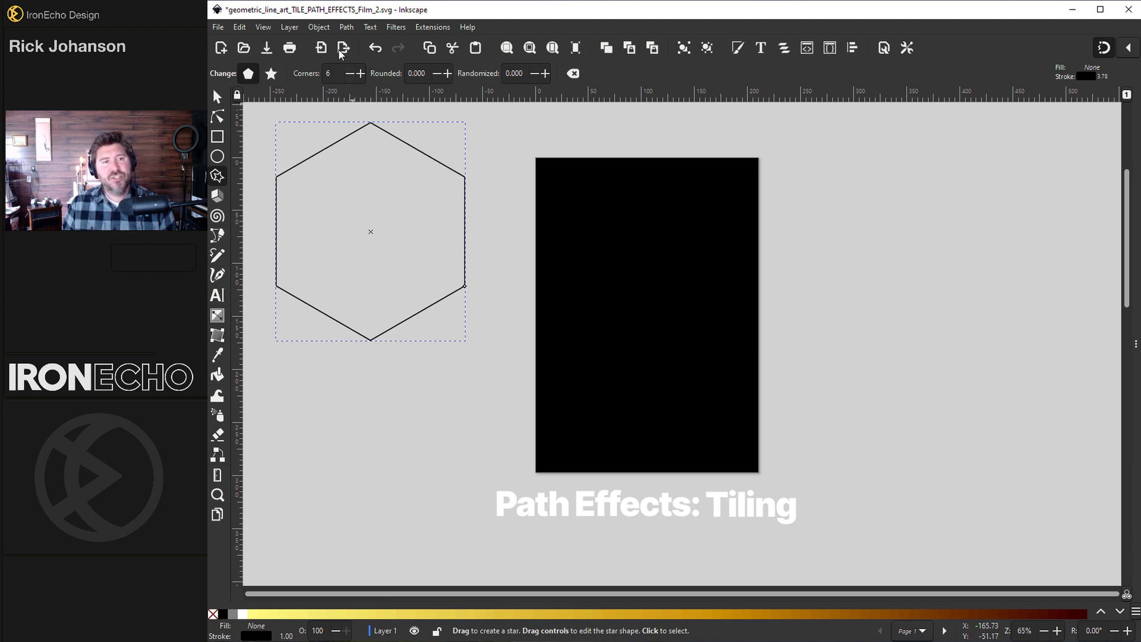
Step: Give the hexagon a white stroke and scale it down to 142.601 × 164.662 mm
{"action": "left_click", "coordinate": [327, 31]}
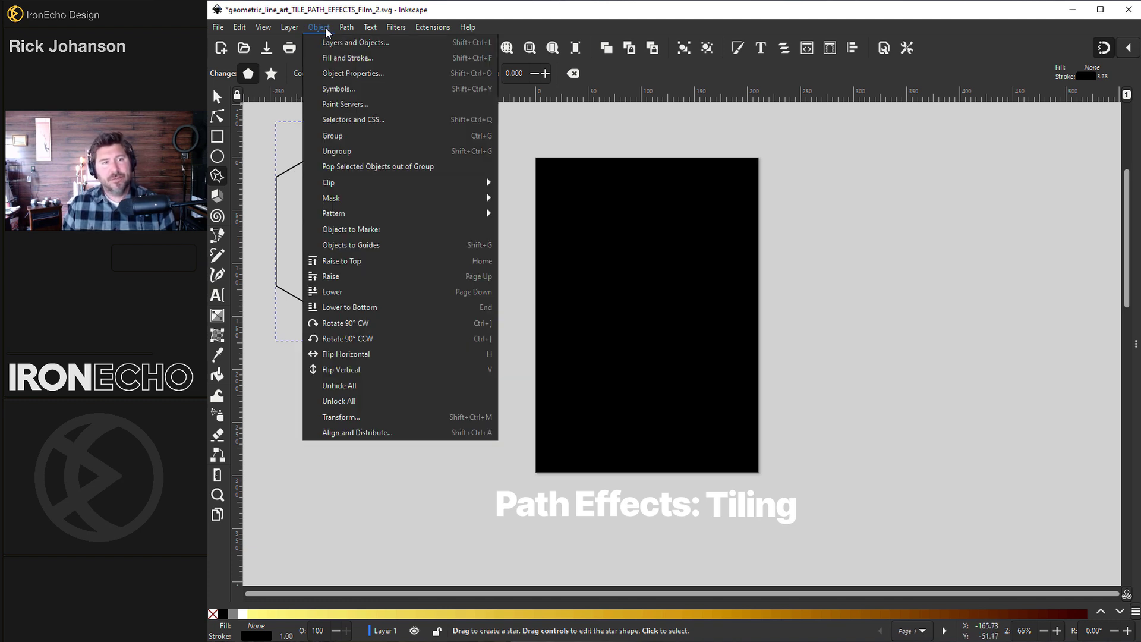
{"action": "left_click", "coordinate": [334, 57]}
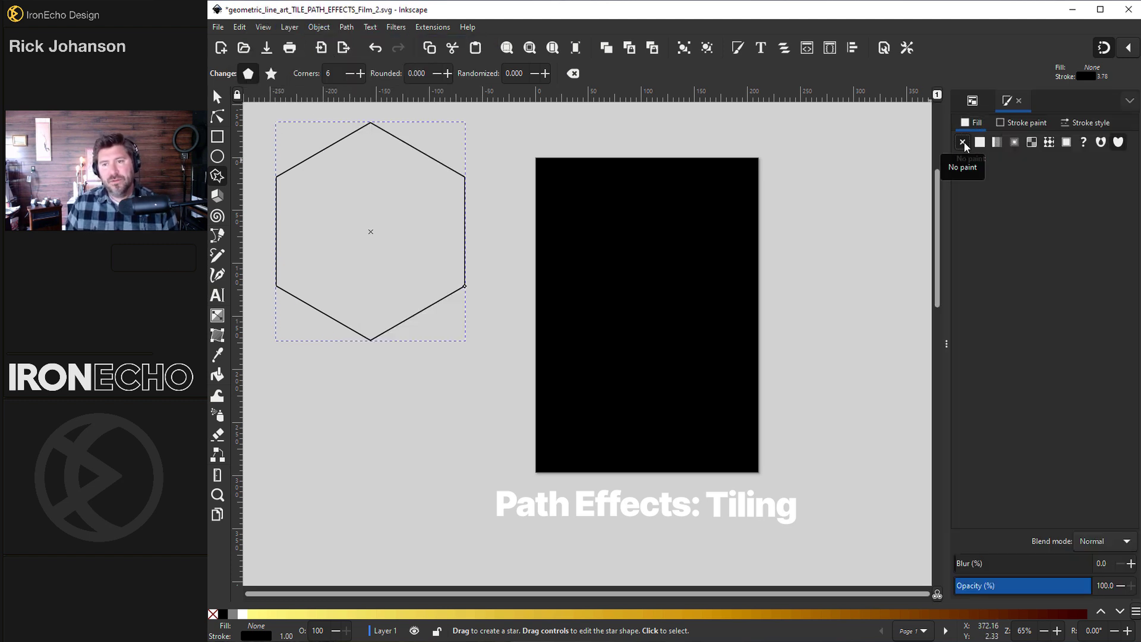
{"action": "left_click", "coordinate": [1020, 123]}
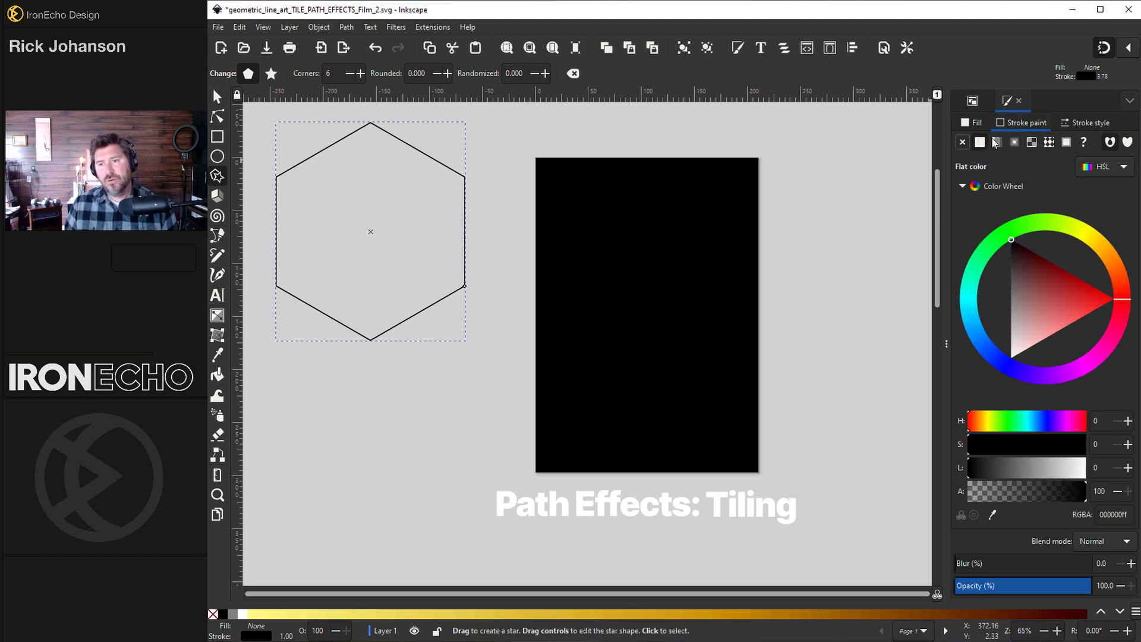
{"action": "left_click_drag", "start_coordinate": [1021, 348], "coordinate": [1001, 396]}
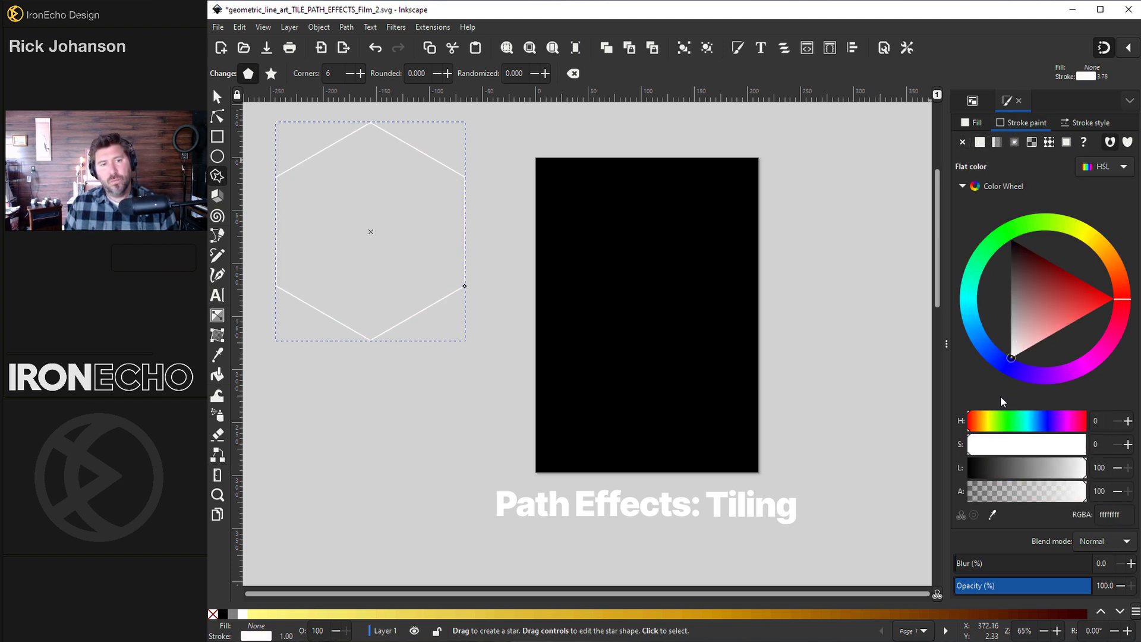
{"action": "left_click", "coordinate": [215, 99]}
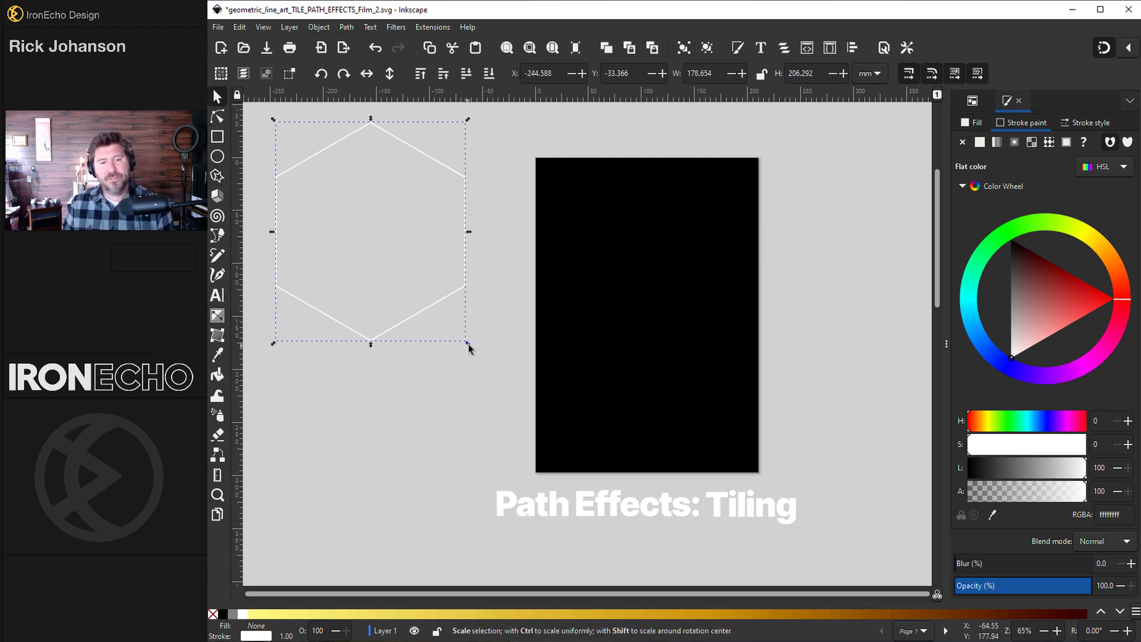
{"action": "left_click_drag", "start_coordinate": [468, 344], "coordinate": [447, 324]}
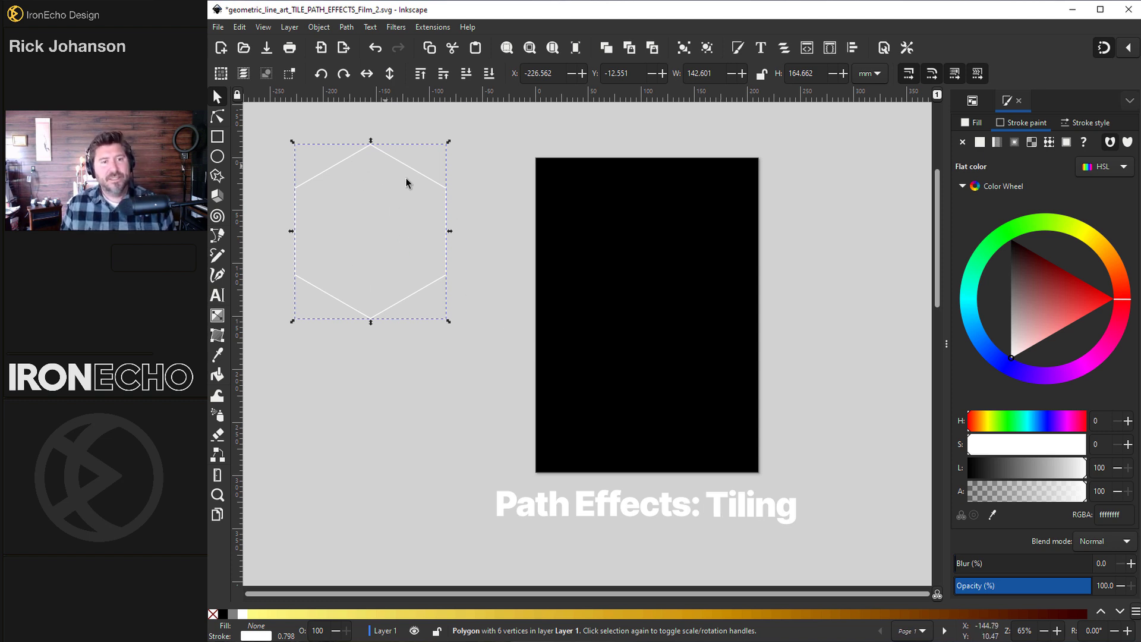
Step: Apply the Tiling path effect to the hexagon from Path Effects
{"action": "left_click", "coordinate": [349, 29]}
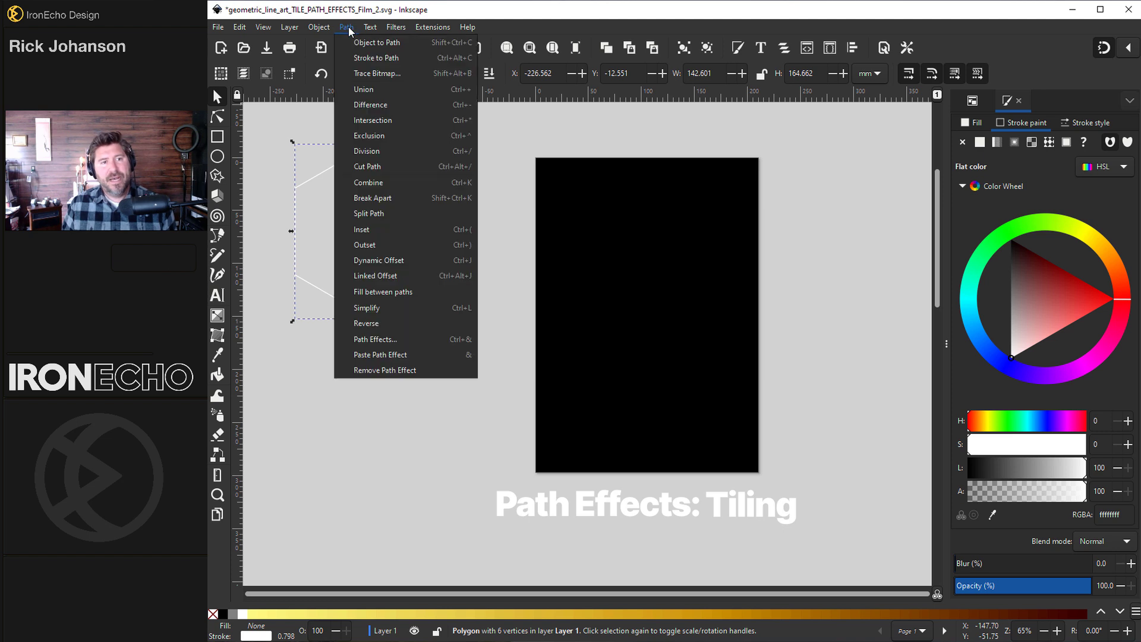
{"action": "left_click", "coordinate": [413, 338]}
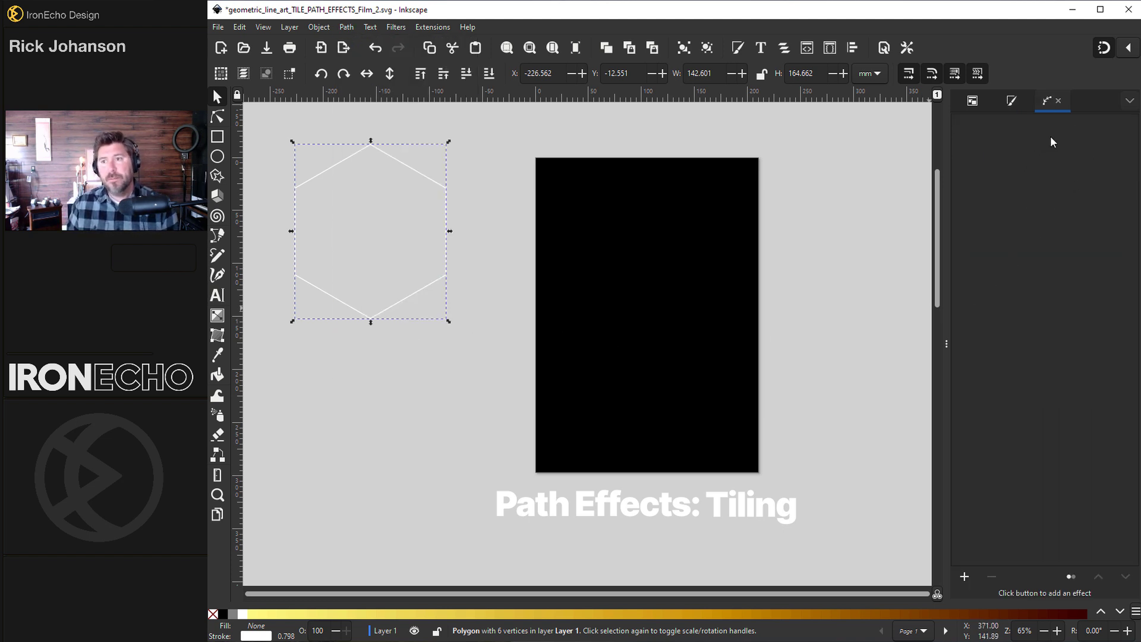
{"action": "left_click", "coordinate": [966, 576]}
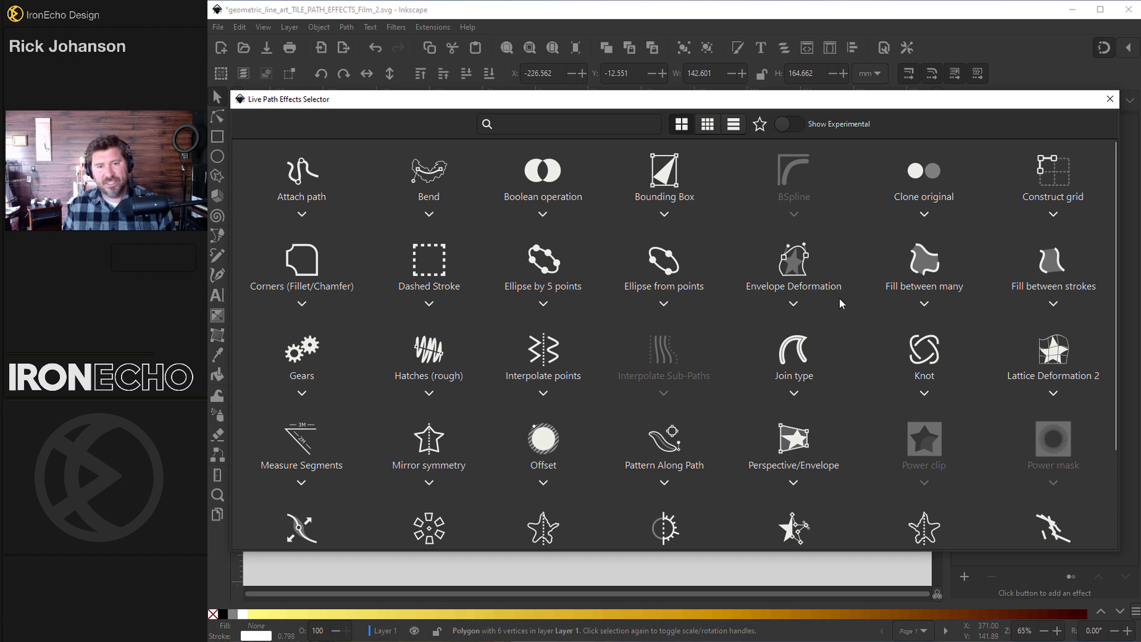
{"action": "scroll", "coordinate": [796, 524], "scroll_direction": "down", "scroll_amount": 3}
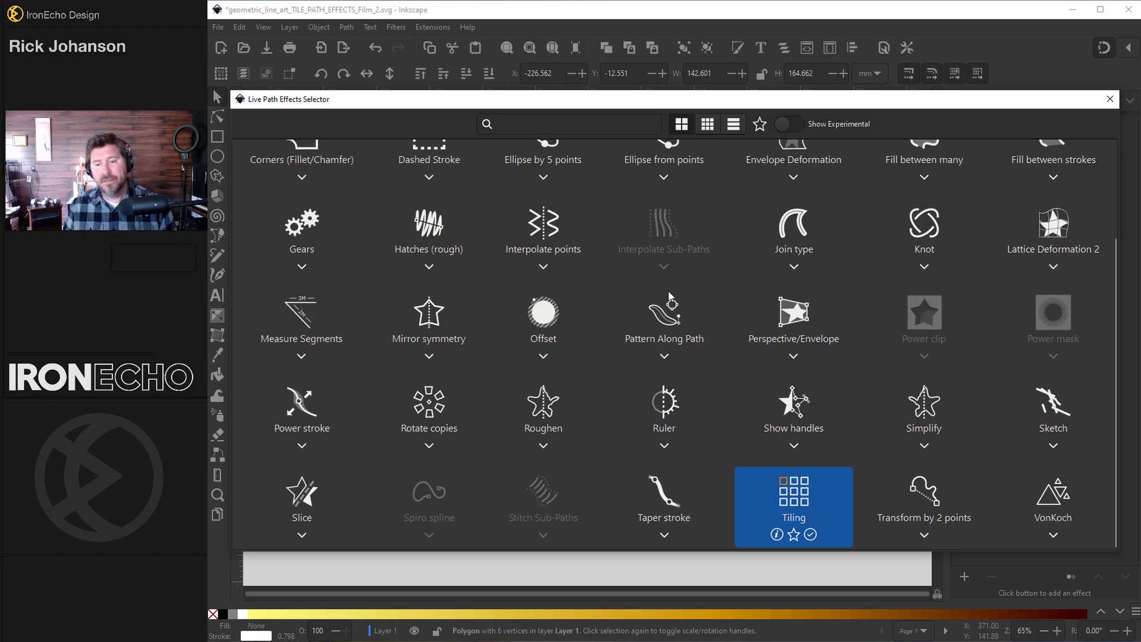
{"action": "left_click", "coordinate": [806, 497]}
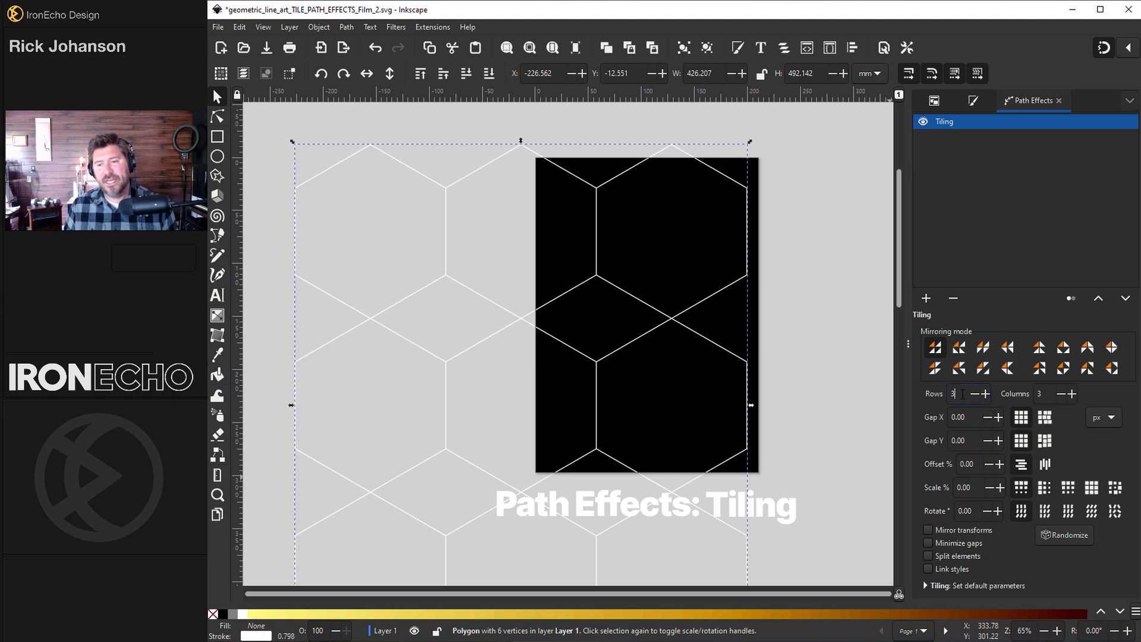
Step: Set the tiling to 1 row and 25 columns
{"action": "double_click", "coordinate": [951, 394]}
{"action": "type", "text": "1"}
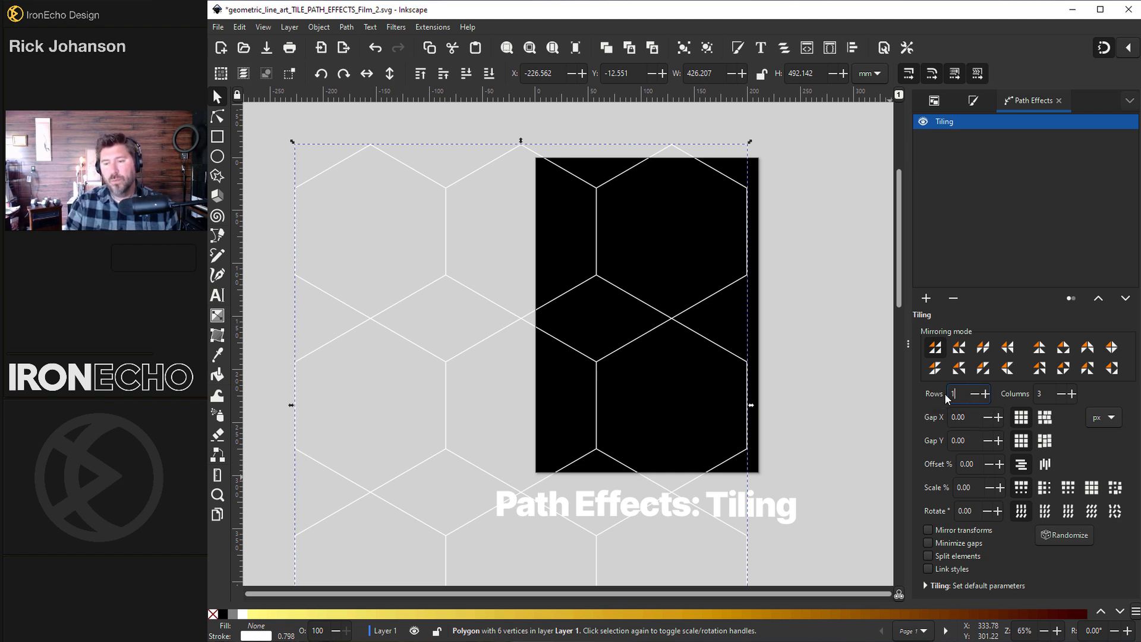
{"action": "key", "text": "Tab"}
{"action": "type", "text": "25"}
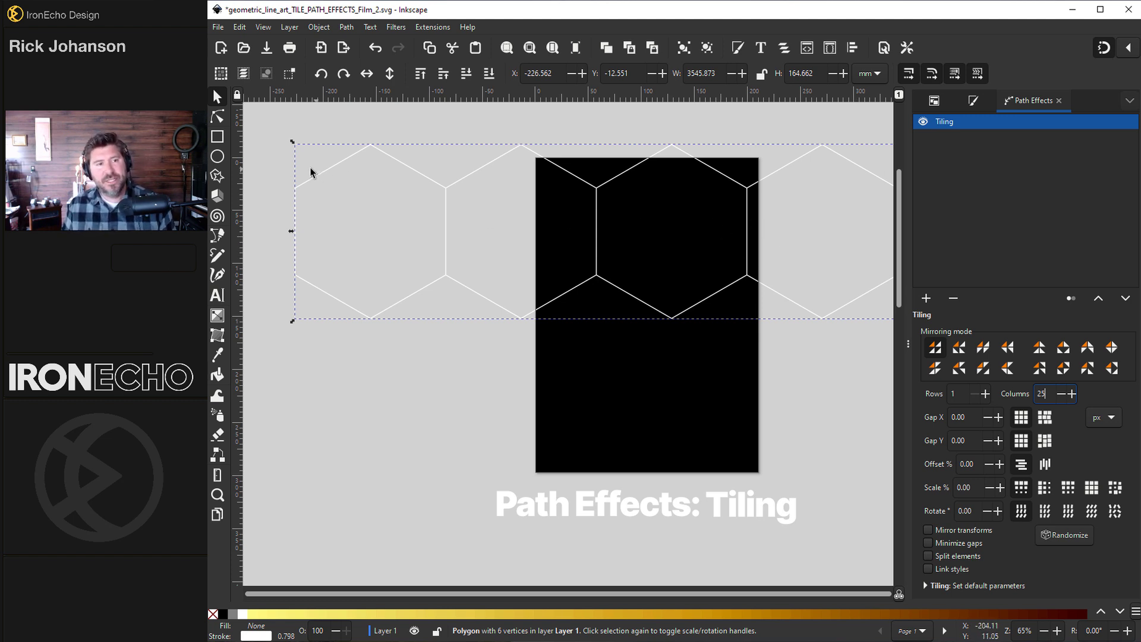
Step: Drag the gap knot to Gap X -325.09 and move the hexagons onto the page
{"action": "left_click", "coordinate": [219, 119]}
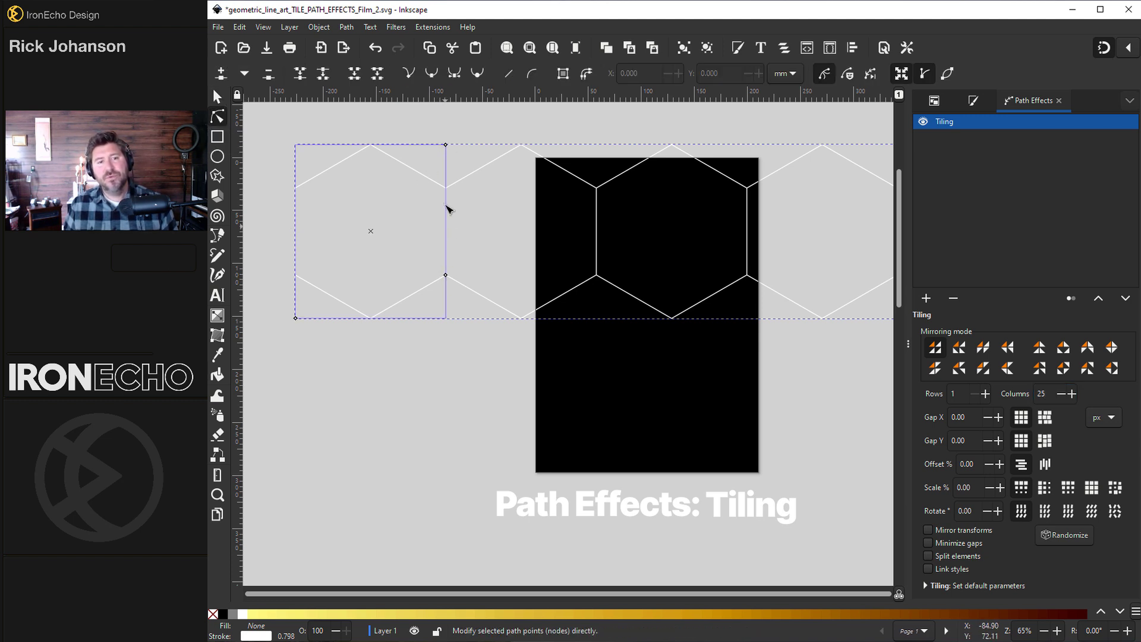
{"action": "left_click_drag", "start_coordinate": [447, 147], "coordinate": [388, 154]}
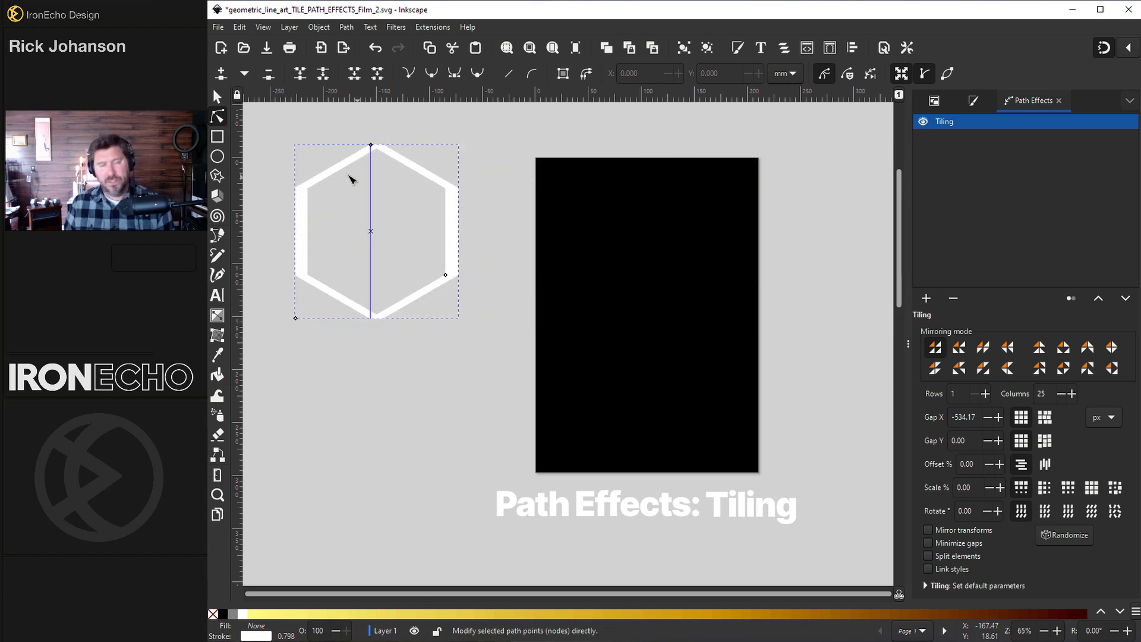
{"action": "scroll", "coordinate": [586, 236], "scroll_direction": "up", "scroll_amount": 10}
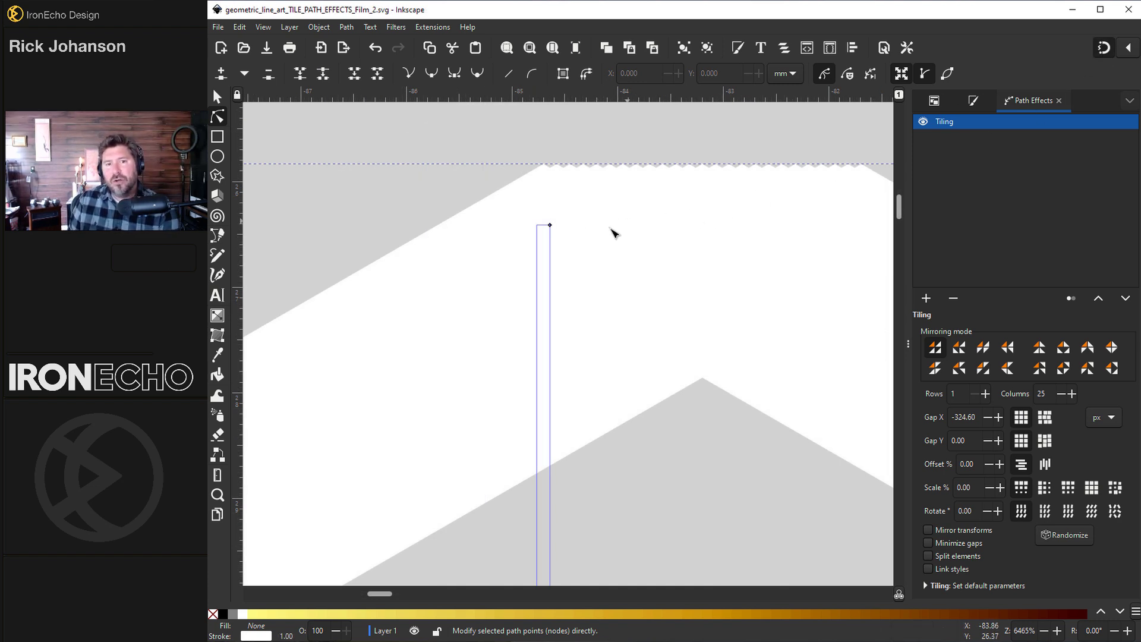
{"action": "left_click_drag", "start_coordinate": [551, 227], "coordinate": [543, 227]}
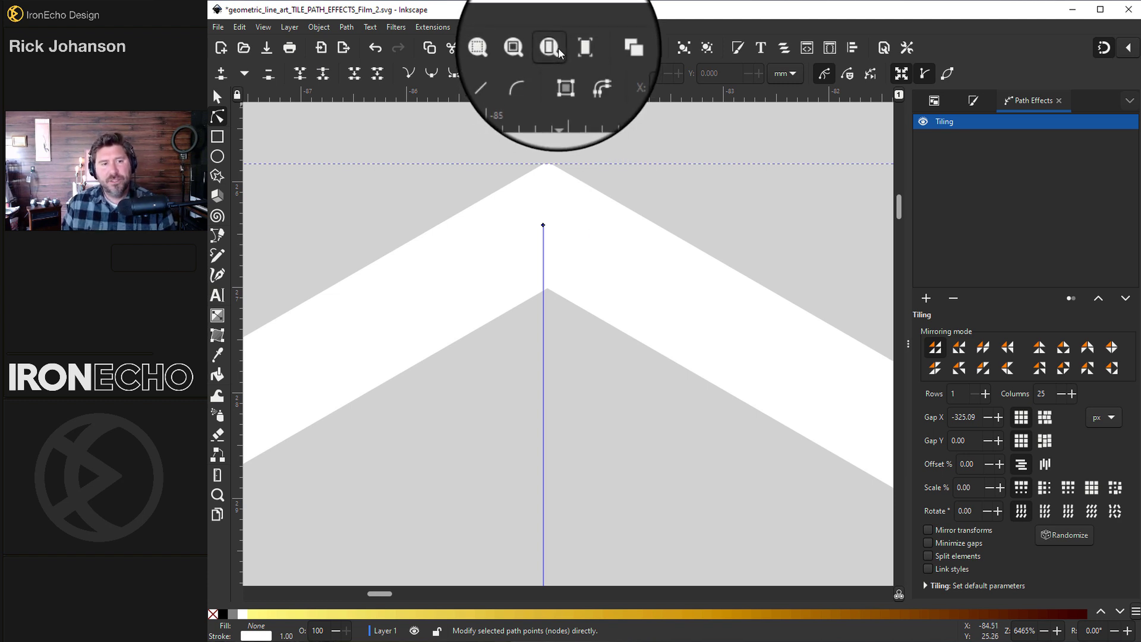
{"action": "left_click", "coordinate": [559, 53]}
{"action": "key", "text": "s"}
{"action": "left_click_drag", "start_coordinate": [454, 204], "coordinate": [679, 216]}
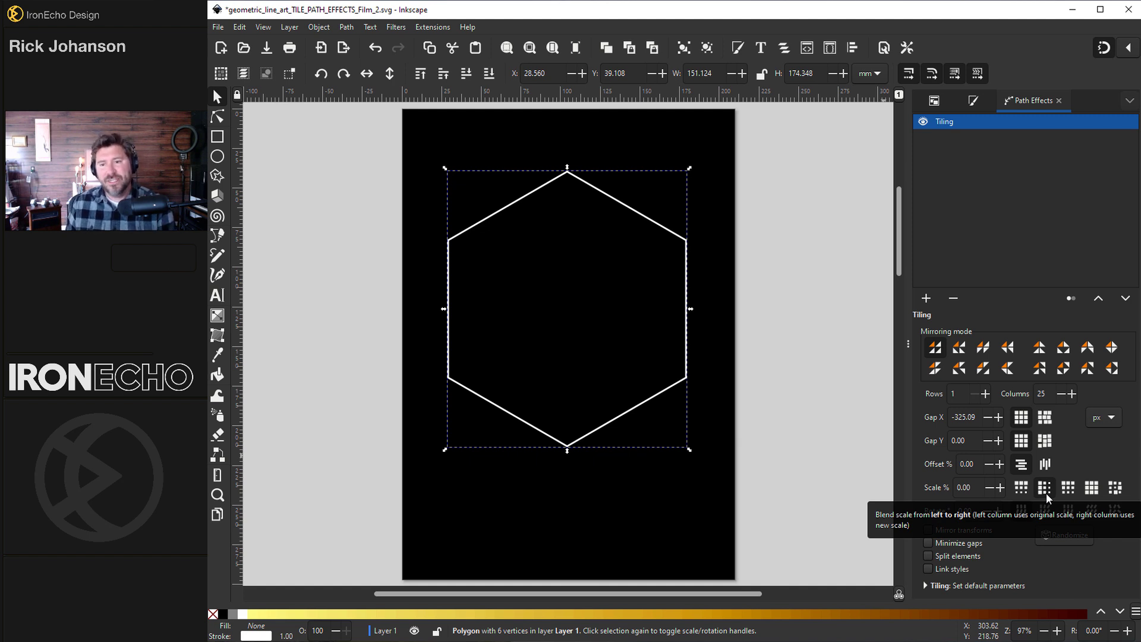
Step: Enter -3 in the Tiling Scale % field
{"action": "left_click", "coordinate": [964, 488]}
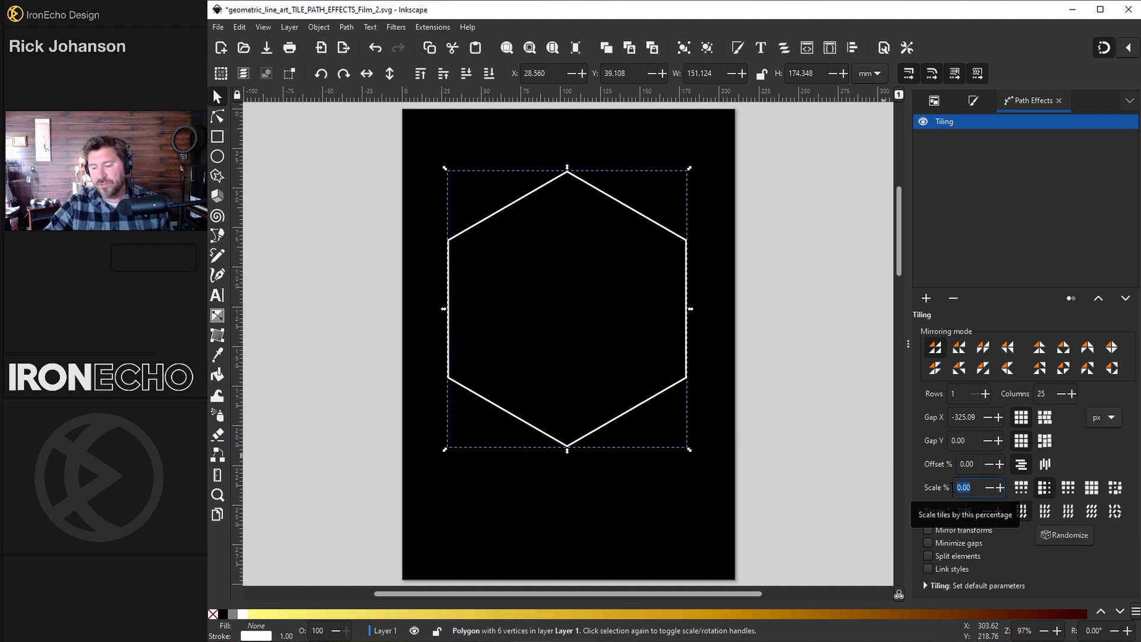
{"action": "type", "text": "-3"}
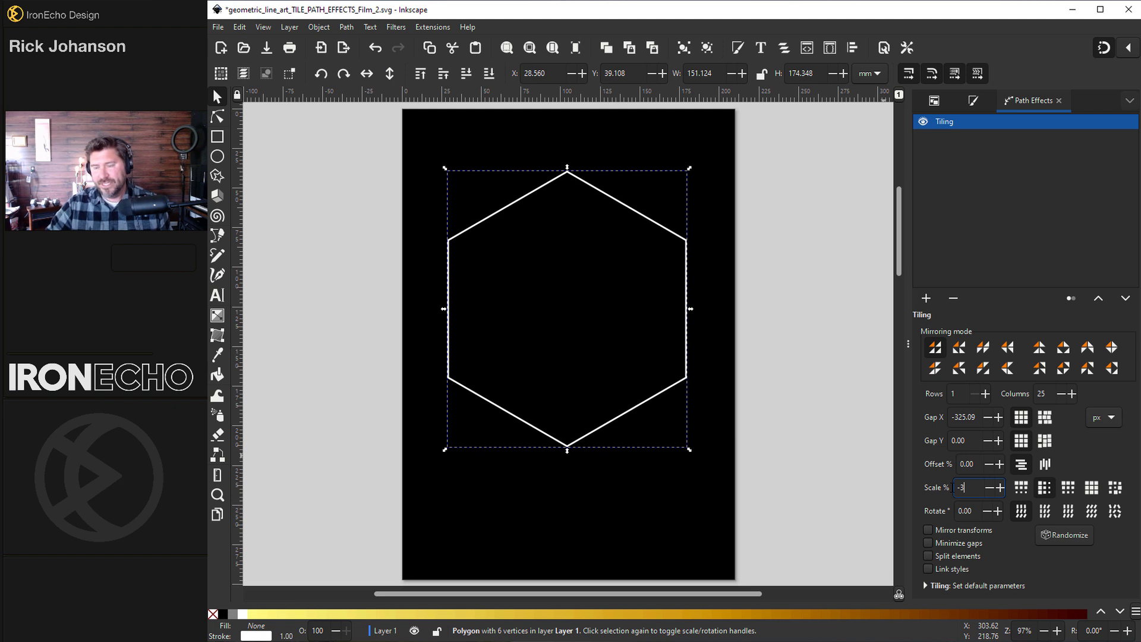
{"action": "key", "text": "Return"}
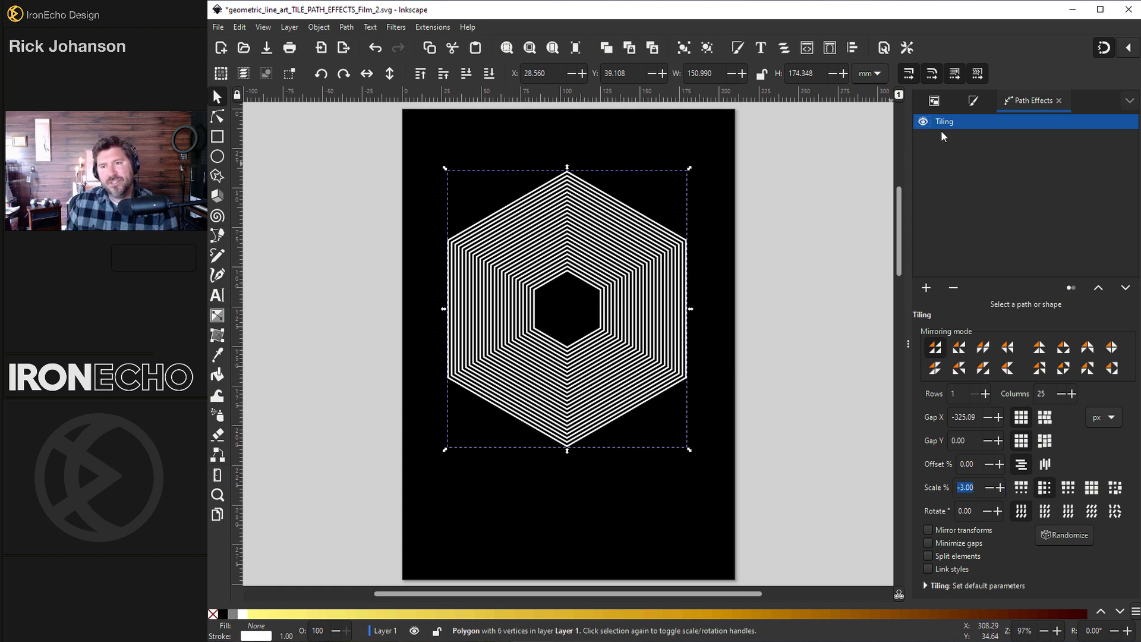
Step: Set the hexagon's stroke width to 0.5
{"action": "left_click", "coordinate": [974, 101]}
{"action": "double_click", "coordinate": [955, 147]}
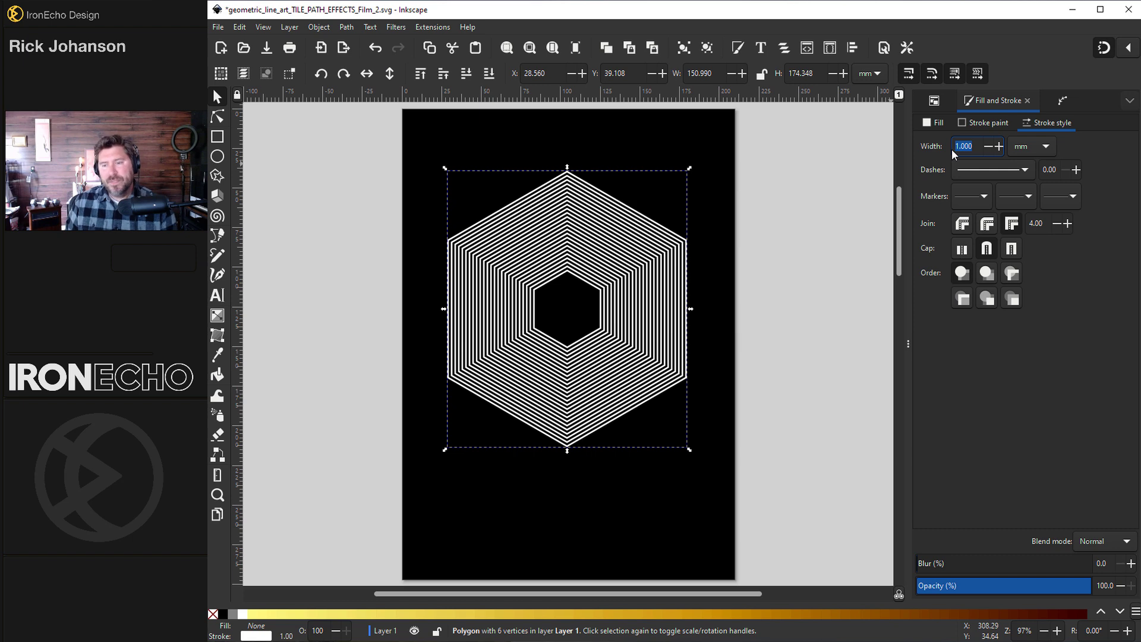
{"action": "key", "text": "BackSpace"}
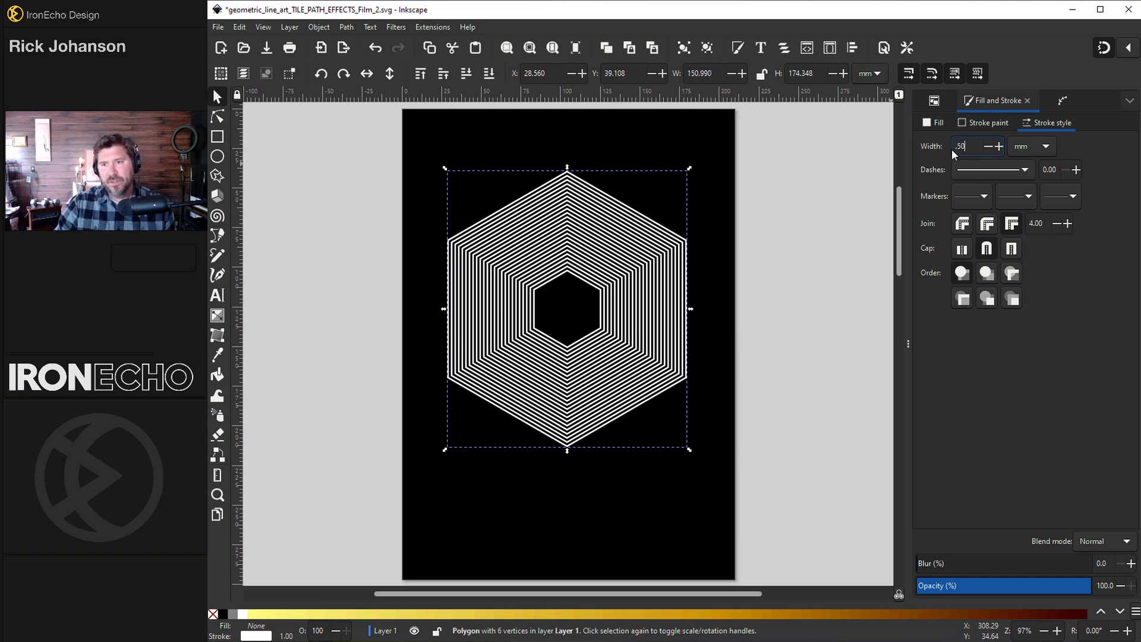
{"action": "key", "text": "Return"}
Step: Turn on blended rotation in Tiling and set Rotate to 3°
{"action": "left_click", "coordinate": [1062, 101]}
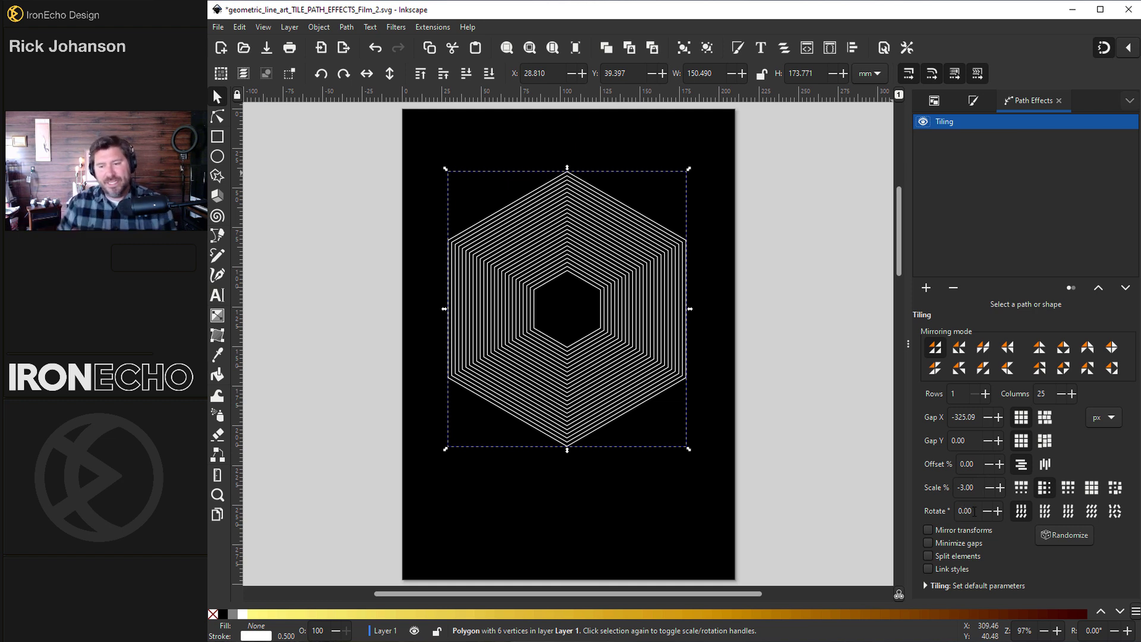
{"action": "left_click", "coordinate": [1046, 512]}
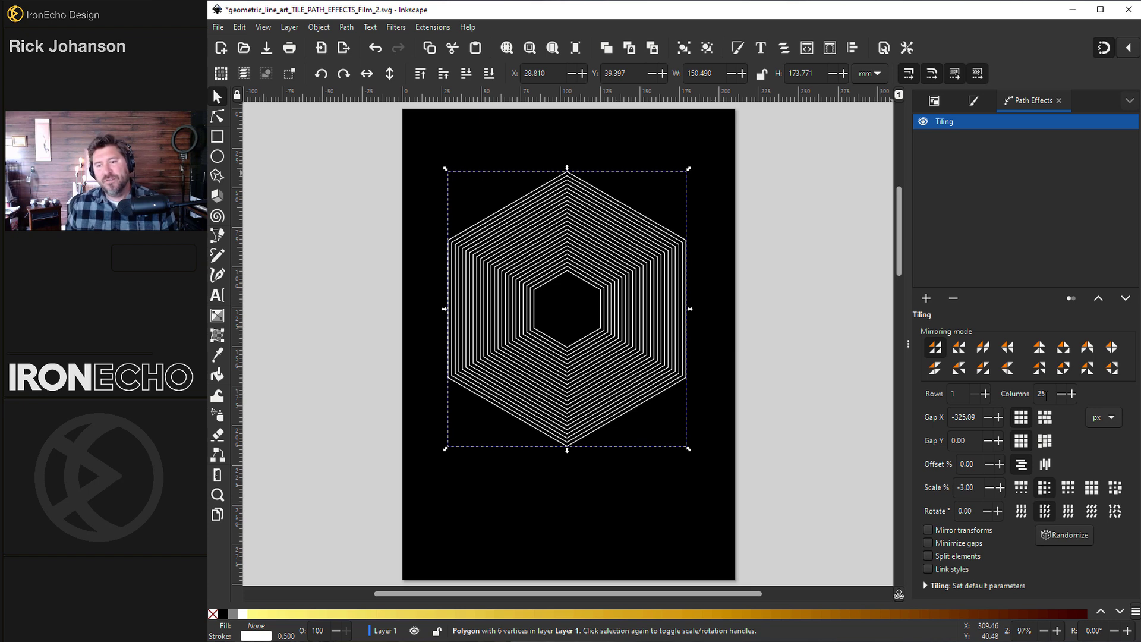
{"action": "triple_click", "coordinate": [980, 512]}
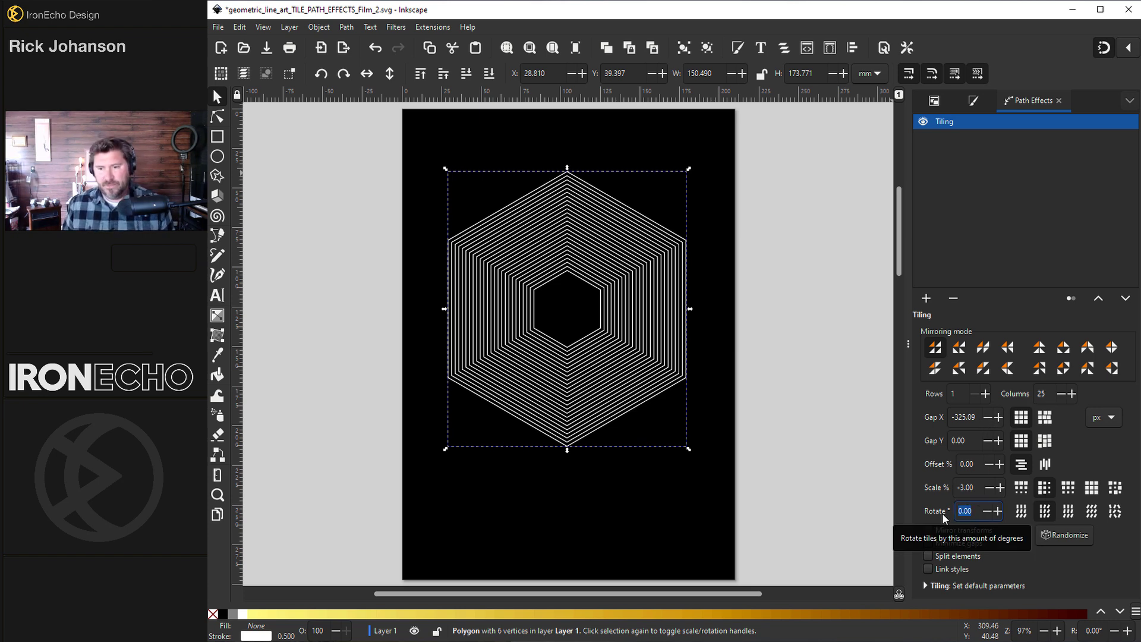
{"action": "type", "text": "3"}
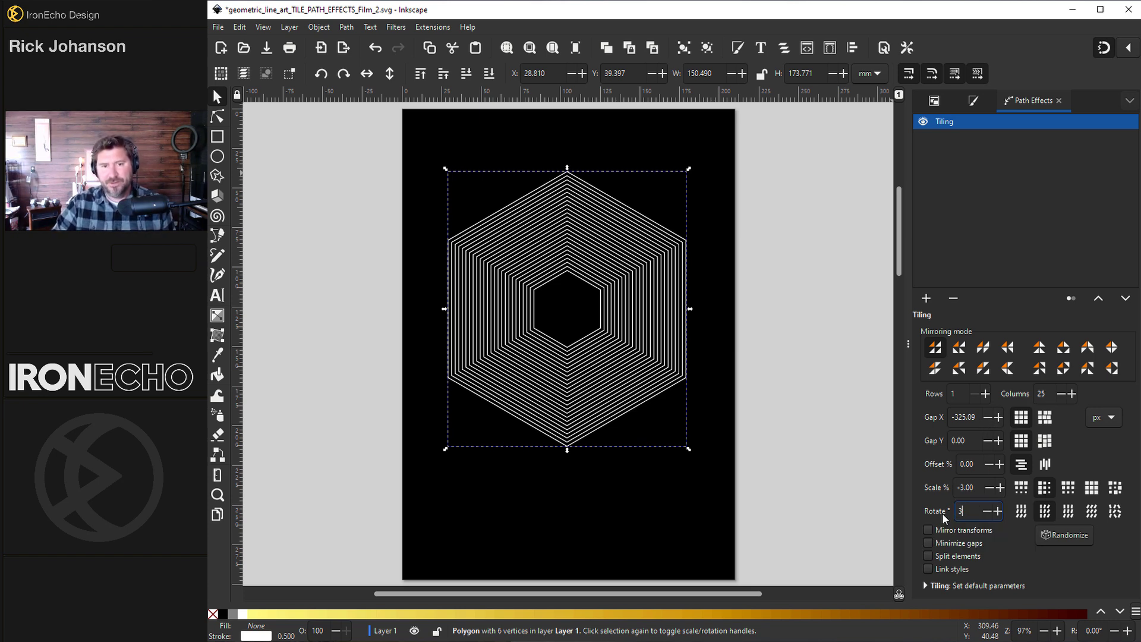
{"action": "key", "text": "Return"}
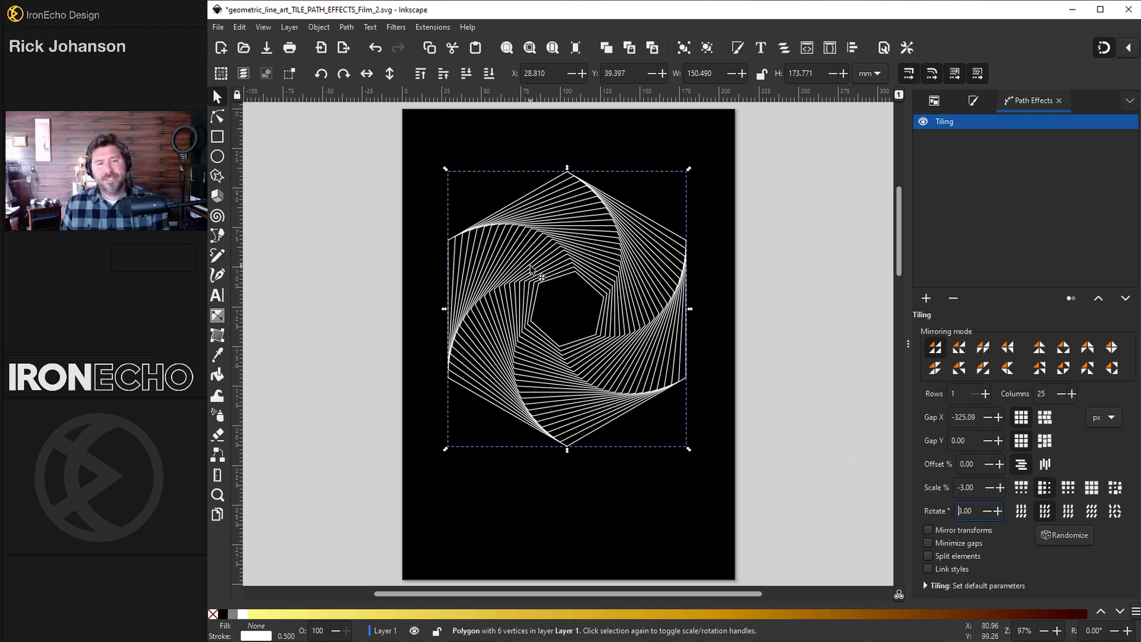
Step: Raise the tile rotation to 8° and try Scale -2% before returning to -3%
{"action": "left_click", "coordinate": [998, 511]}
{"action": "left_click", "coordinate": [998, 510]}
{"action": "left_click", "coordinate": [998, 510]}
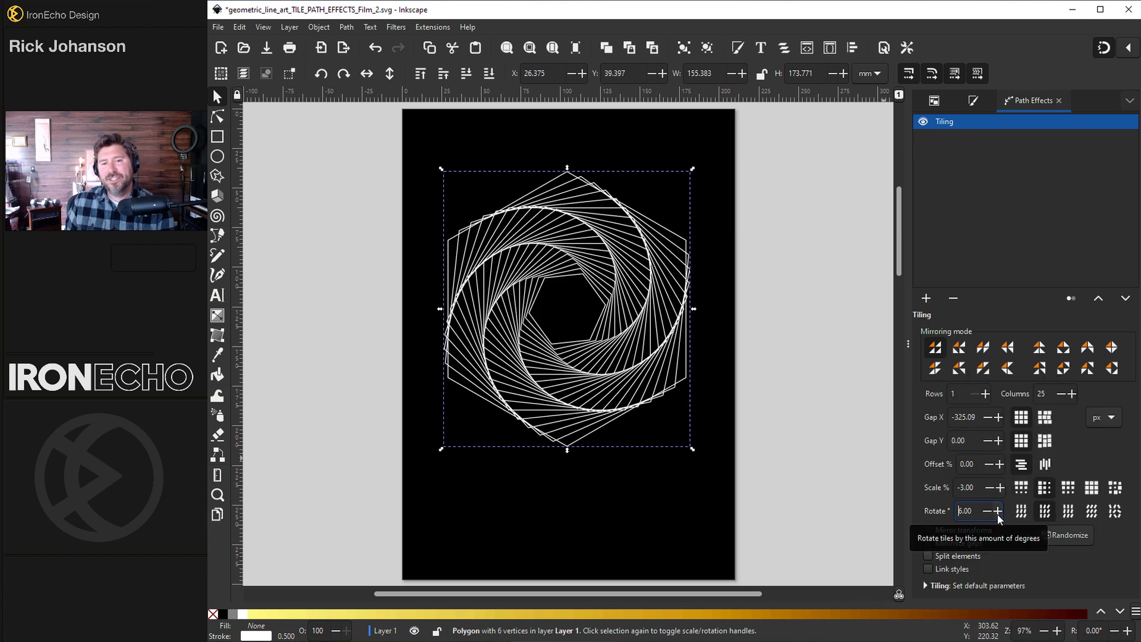
{"action": "left_click", "coordinate": [998, 510]}
{"action": "left_click", "coordinate": [987, 511]}
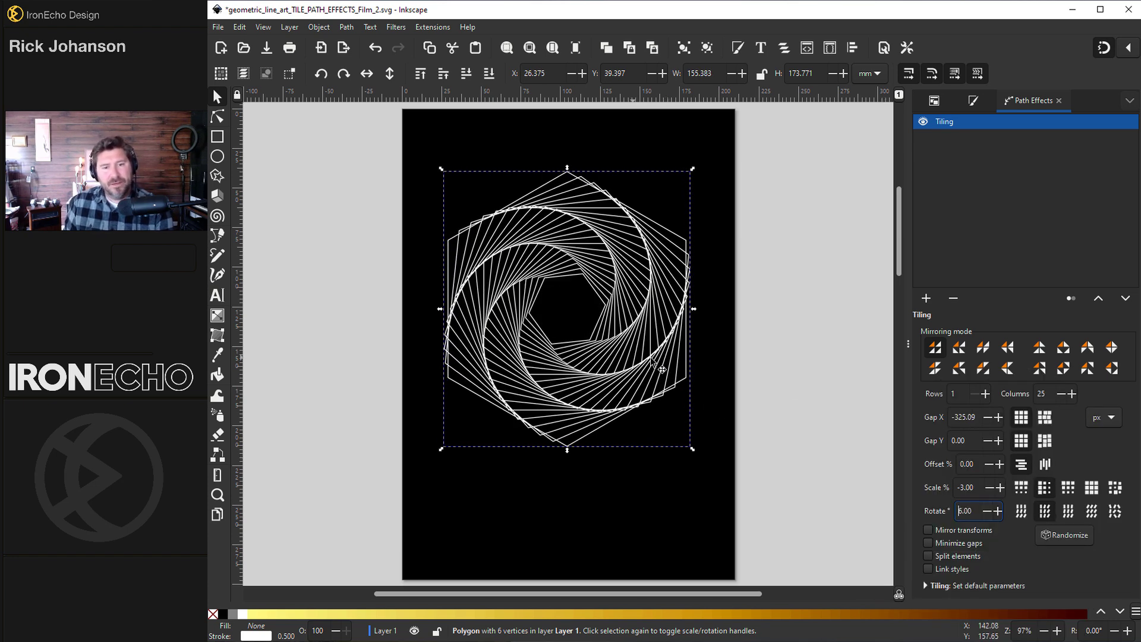
{"action": "left_click", "coordinate": [999, 511]}
{"action": "left_click", "coordinate": [999, 511]}
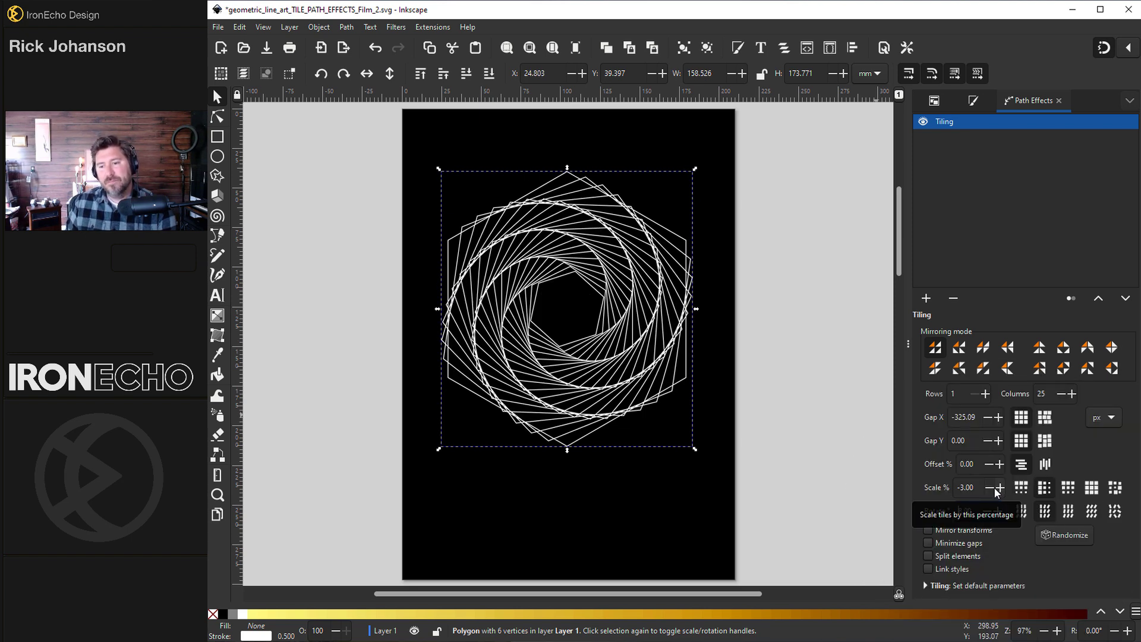
{"action": "left_click", "coordinate": [1001, 488]}
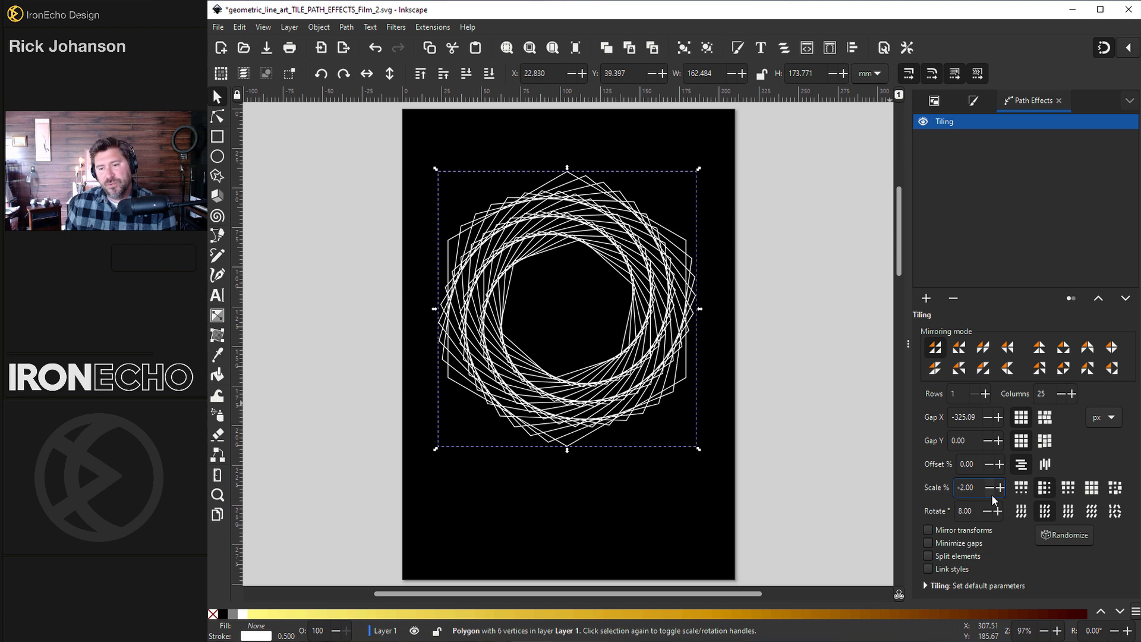
{"action": "left_click", "coordinate": [989, 487]}
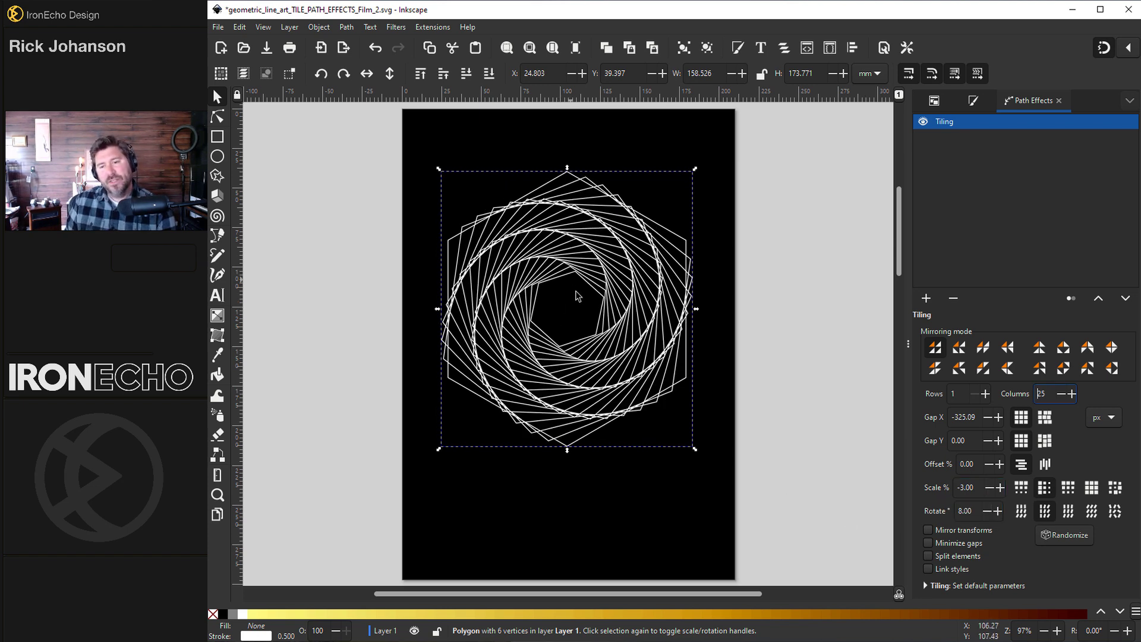
Step: Add and remove tile columns, then delete the spiral artwork
{"action": "left_click", "coordinate": [1072, 394]}
{"action": "left_click", "coordinate": [1072, 394]}
{"action": "left_click", "coordinate": [1072, 394]}
{"action": "left_click", "coordinate": [1072, 394]}
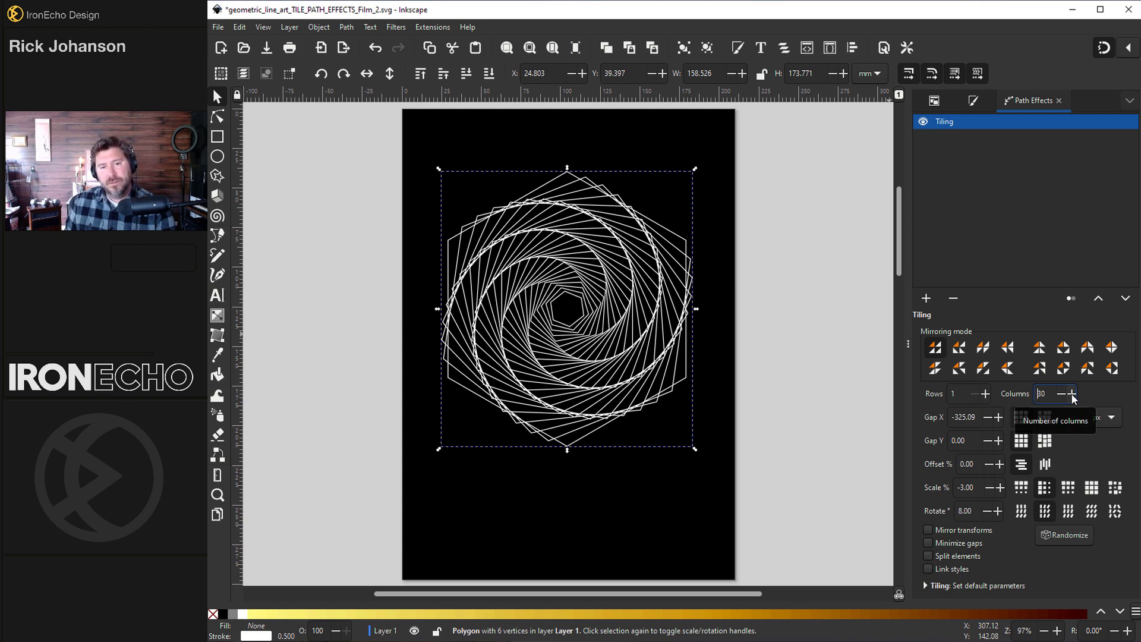
{"action": "left_click", "coordinate": [1061, 395]}
{"action": "left_click", "coordinate": [1060, 394]}
{"action": "left_click", "coordinate": [1060, 394]}
{"action": "left_click", "coordinate": [1060, 394]}
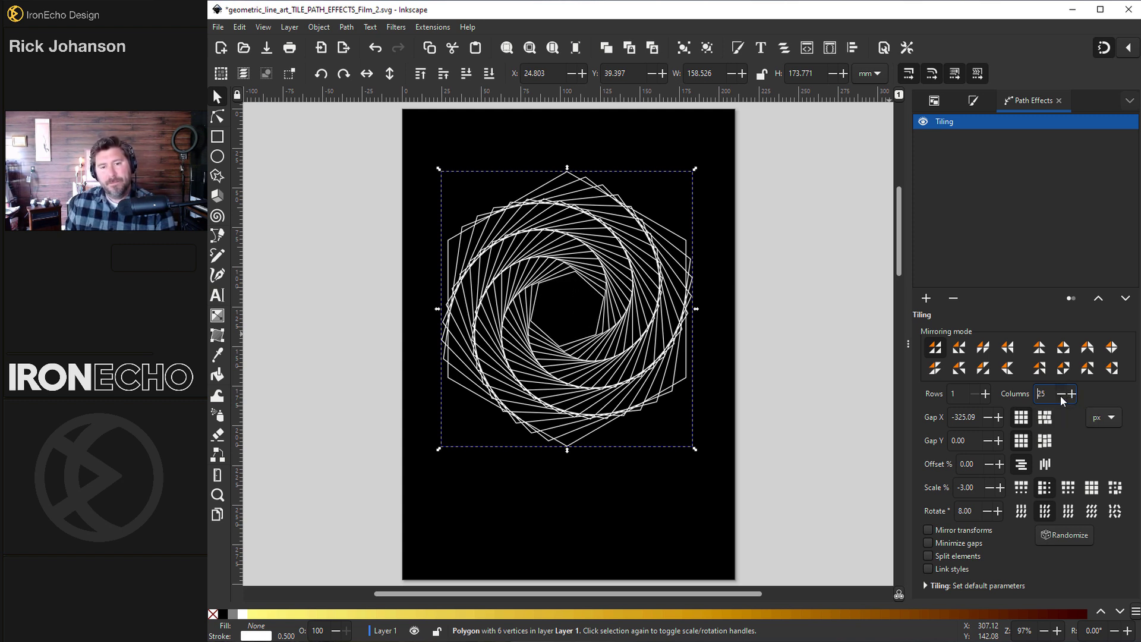
{"action": "left_click", "coordinate": [1061, 394]}
{"action": "left_click", "coordinate": [1061, 395]}
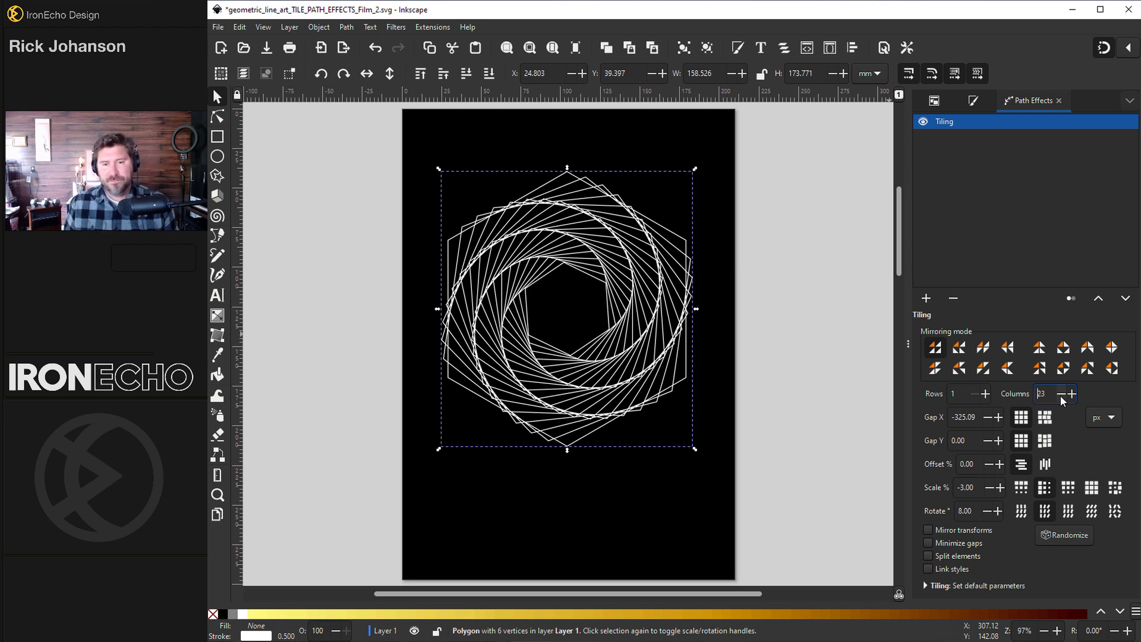
{"action": "key", "text": "Delete"}
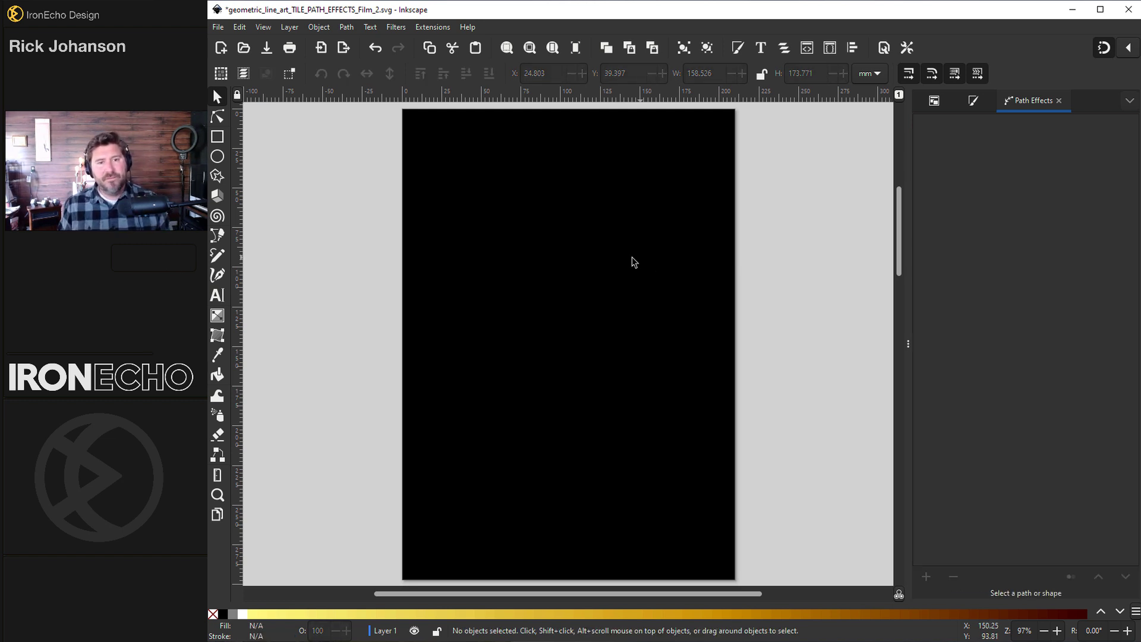
Step: Draw a large 6-corner polygon with rounding 1 across the page
{"action": "left_click", "coordinate": [218, 177]}
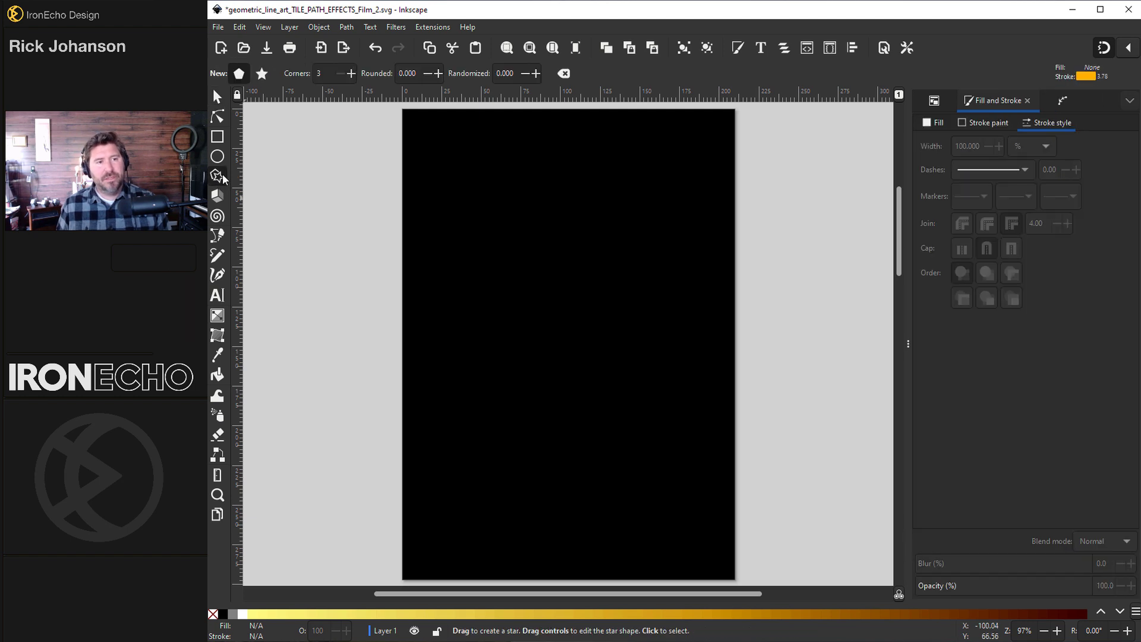
{"action": "double_click", "coordinate": [323, 73]}
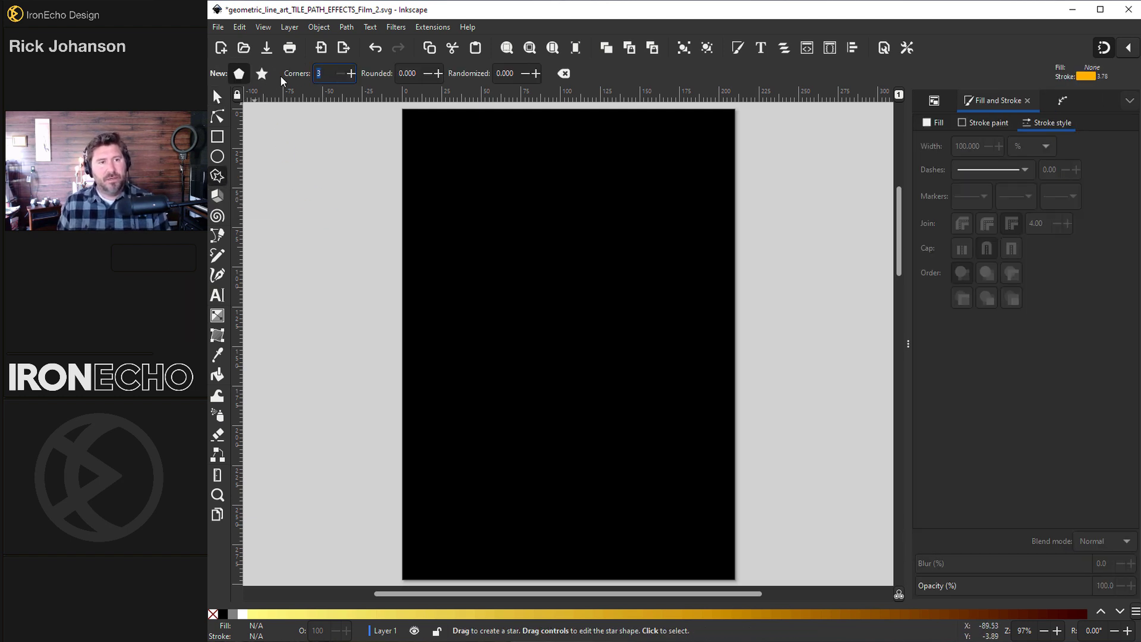
{"action": "type", "text": "6"}
{"action": "key", "text": "Return"}
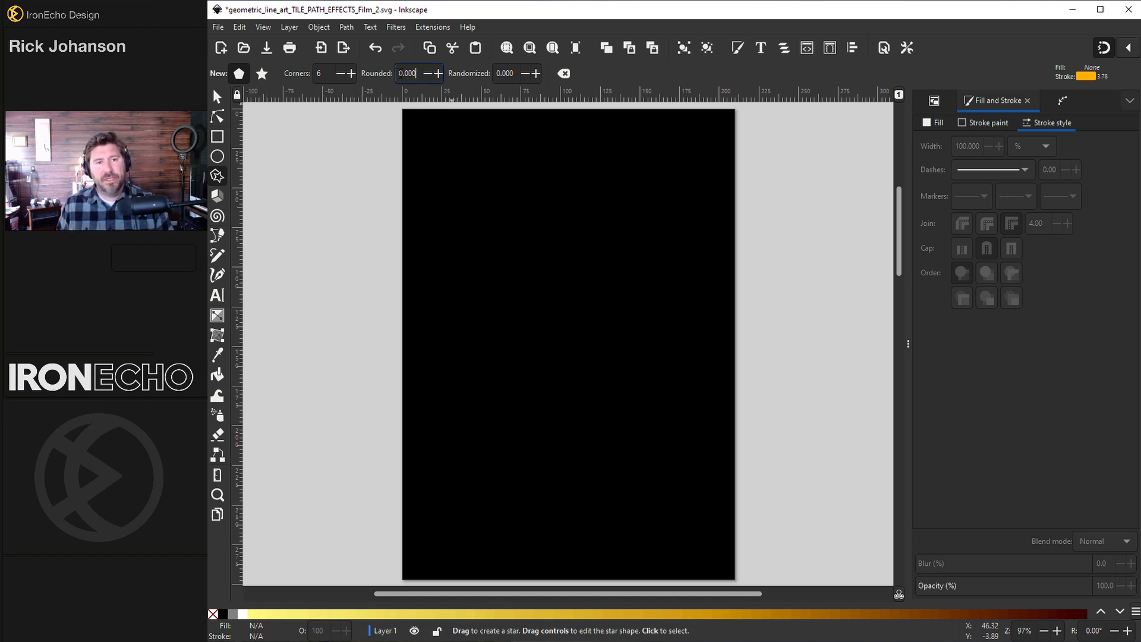
{"action": "type", "text": "1"}
{"action": "key", "text": "Return"}
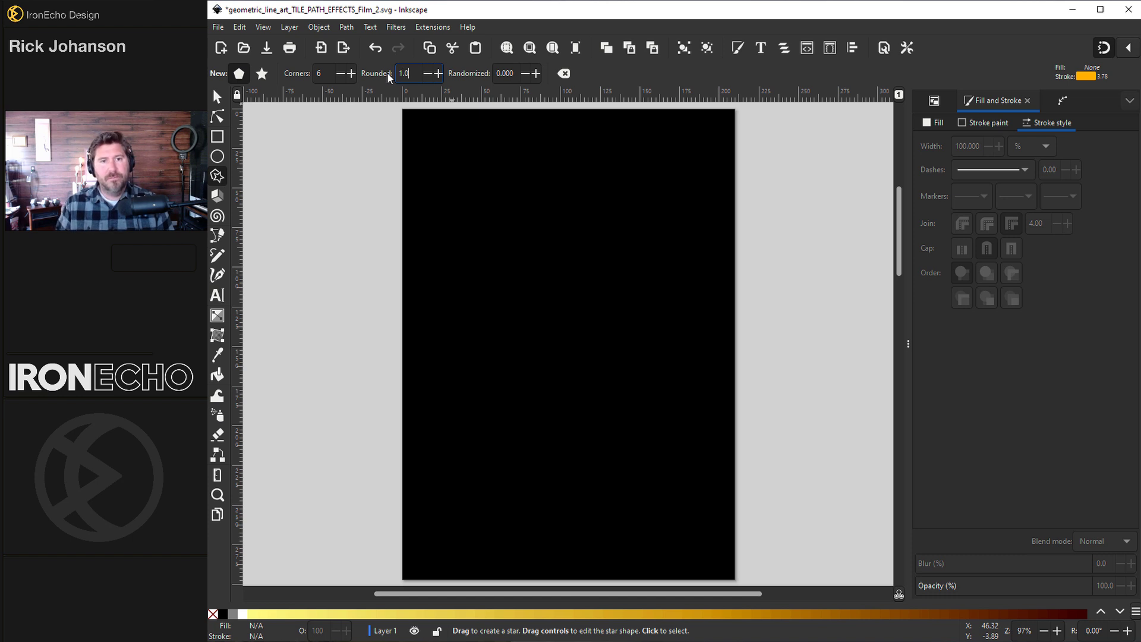
{"action": "left_click_drag", "start_coordinate": [565, 309], "coordinate": [422, 225]}
{"action": "key", "text": "space"}
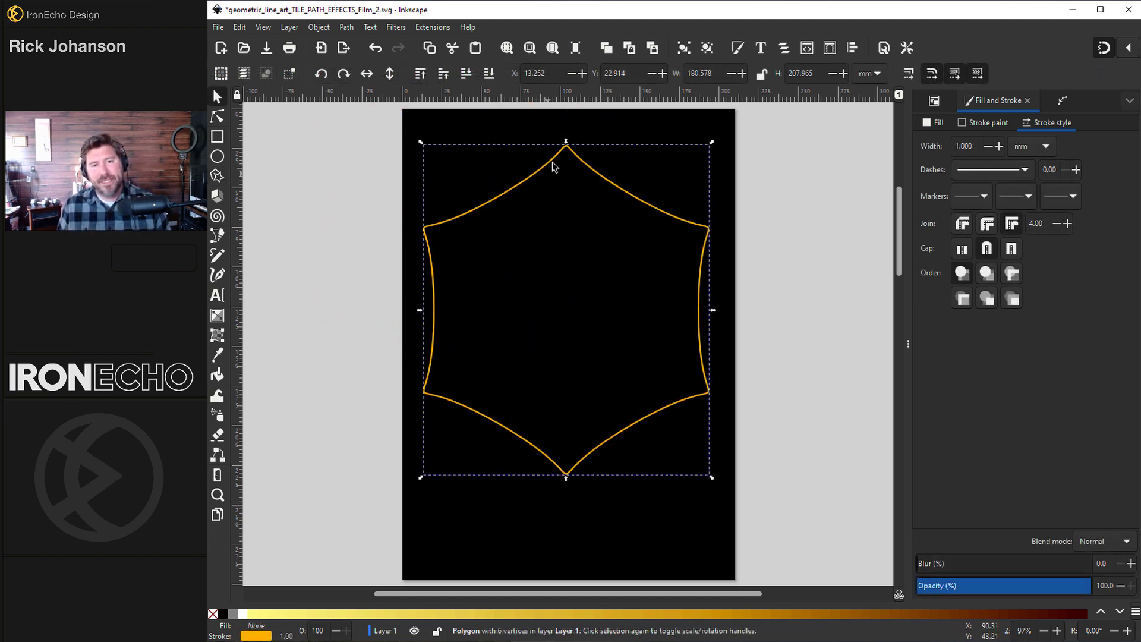
Step: Set the hexagon's stroke width to 0.35 mm
{"action": "left_click", "coordinate": [919, 149]}
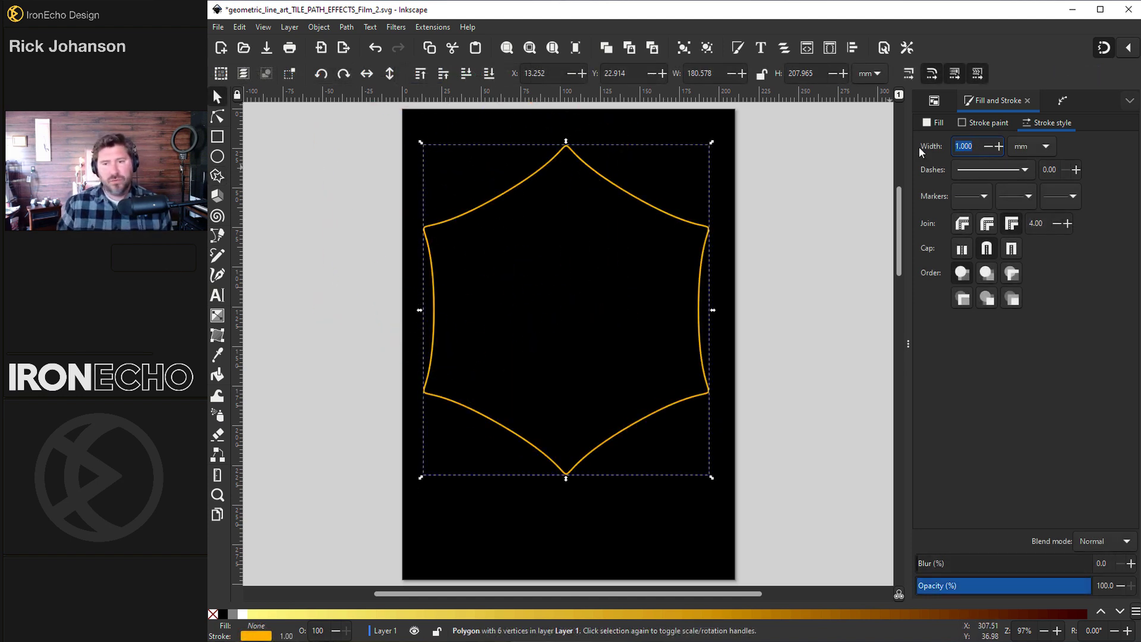
{"action": "key", "text": "BackSpace"}
{"action": "type", "text": ".35"}
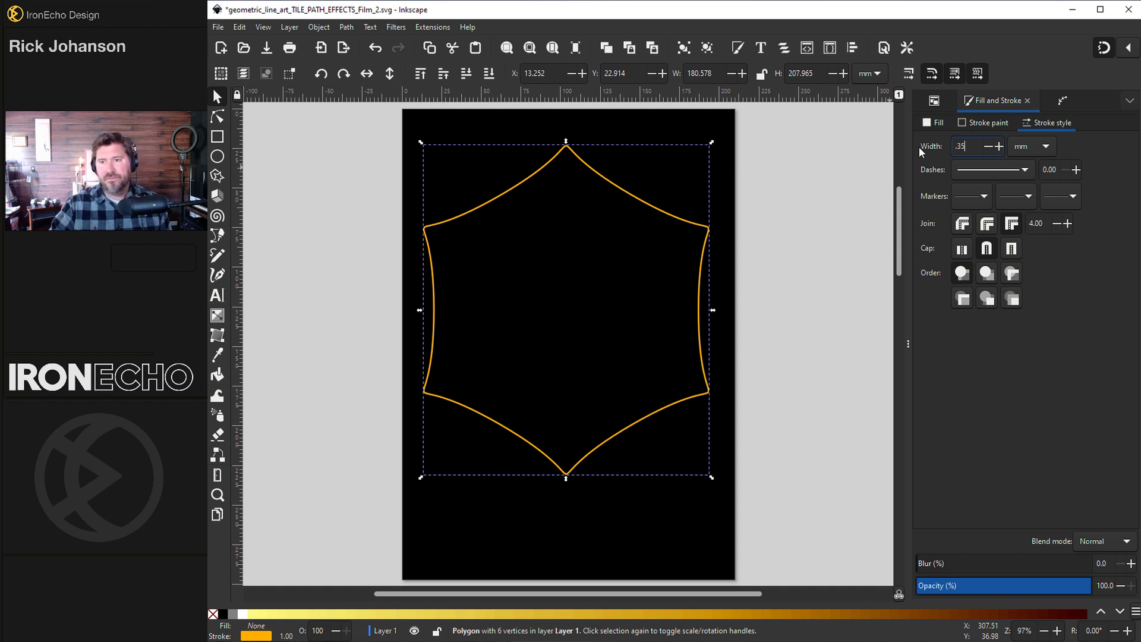
{"action": "key", "text": "Return"}
Step: Make the stroke a linear gradient with a red end stop and the orange stop at 0.34
{"action": "left_click", "coordinate": [983, 124]}
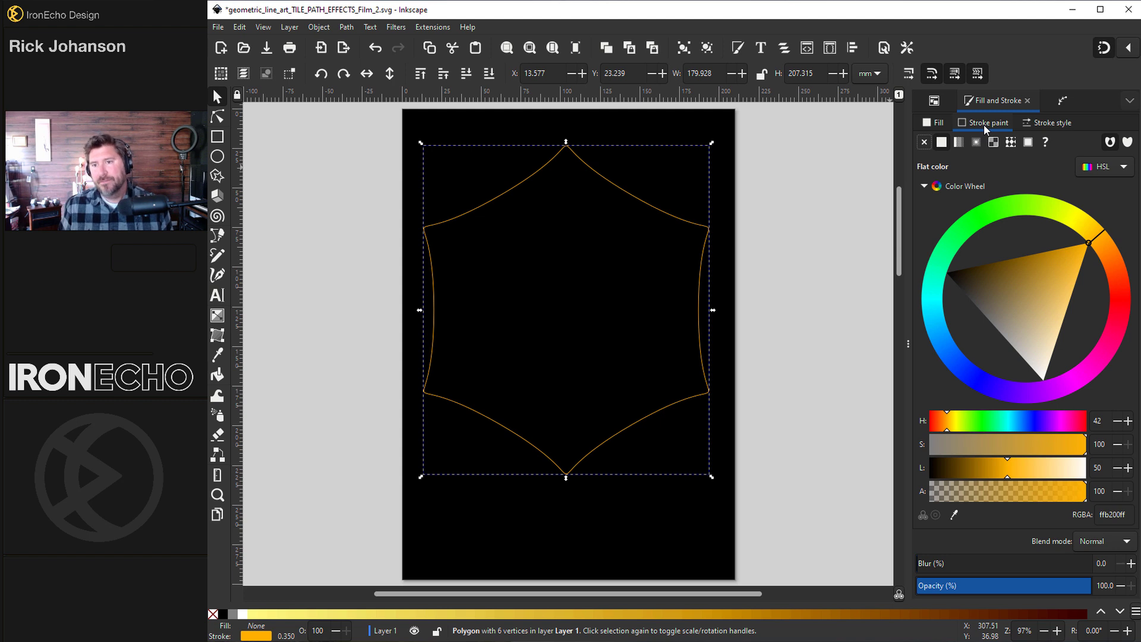
{"action": "left_click", "coordinate": [959, 143]}
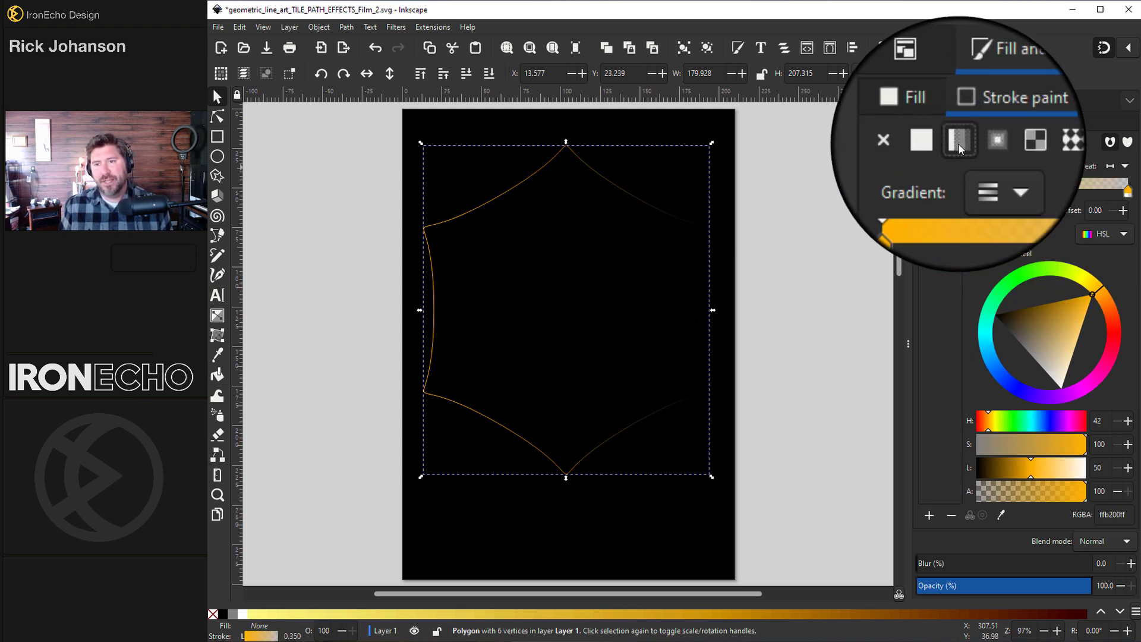
{"action": "left_click", "coordinate": [1129, 193]}
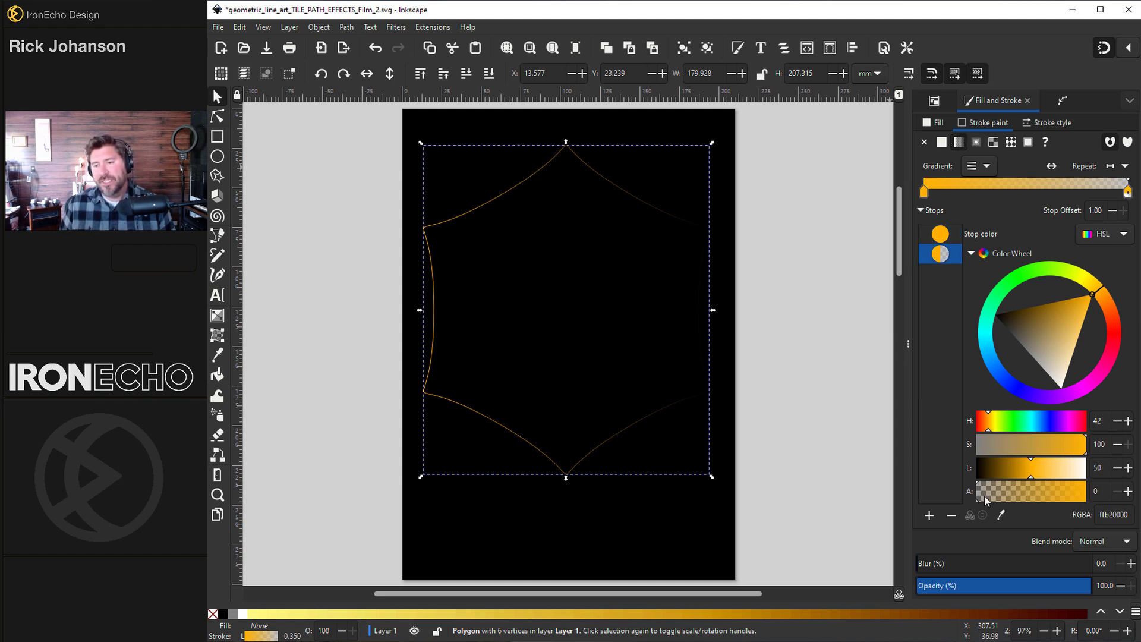
{"action": "left_click_drag", "start_coordinate": [977, 496], "coordinate": [1060, 493]}
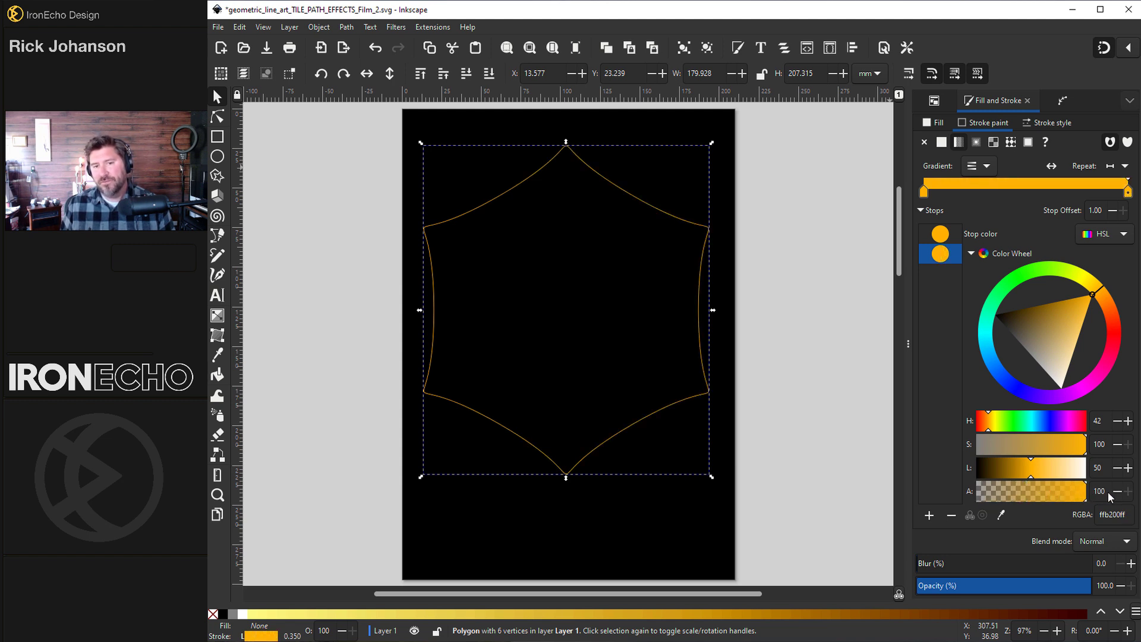
{"action": "mouse_move", "coordinate": [1102, 294]}
{"action": "left_mouse_down"}
{"action": "mouse_move", "coordinate": [1119, 332]}
{"action": "mouse_move", "coordinate": [1095, 309]}
{"action": "left_mouse_up"}
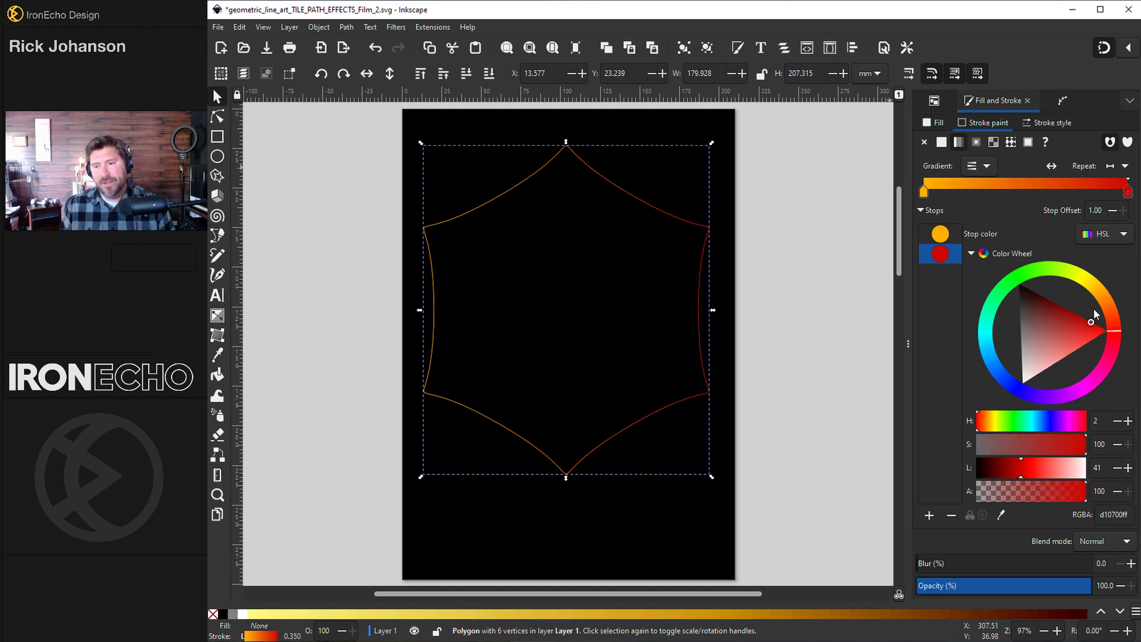
{"action": "left_click_drag", "start_coordinate": [928, 195], "coordinate": [994, 191]}
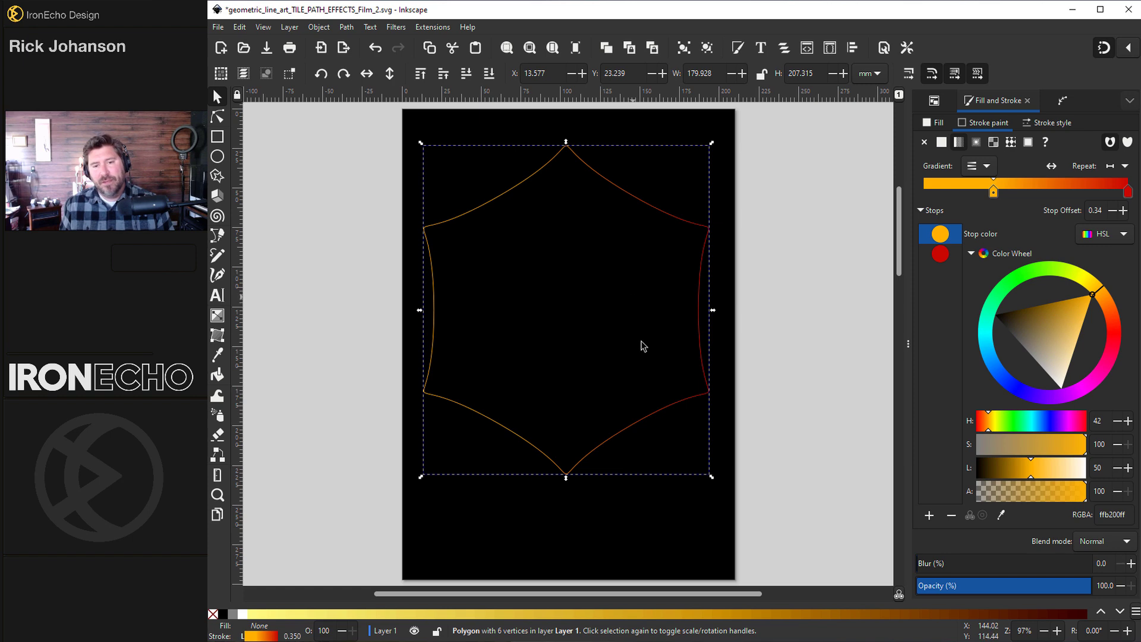
Step: Add the Tiling path effect to the curved hexagon
{"action": "left_click", "coordinate": [1062, 101]}
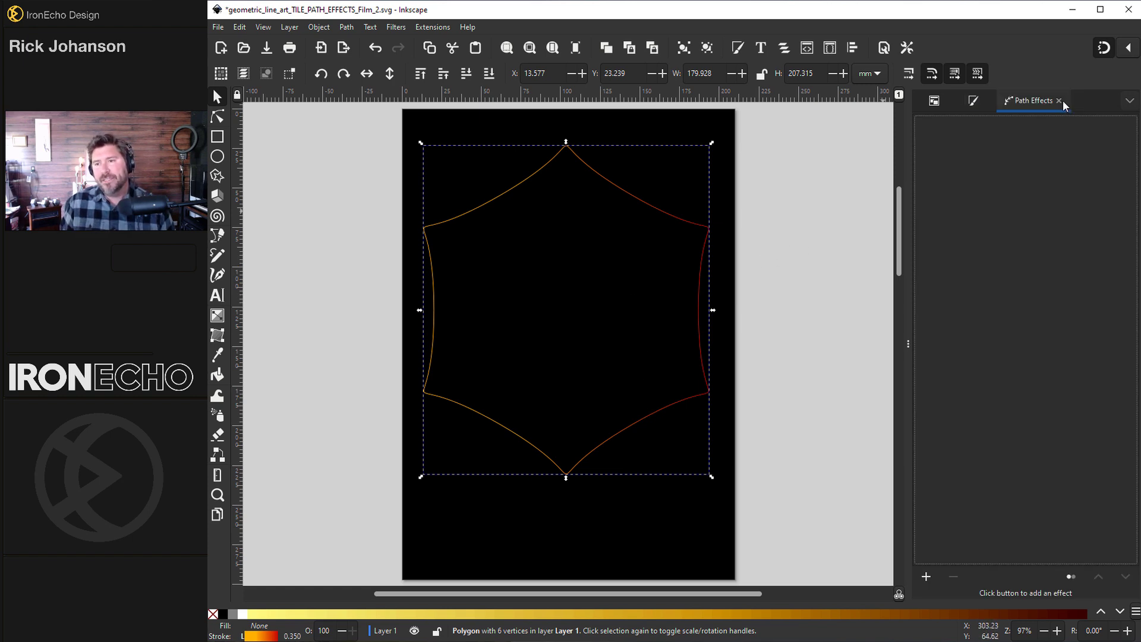
{"action": "left_click", "coordinate": [927, 577]}
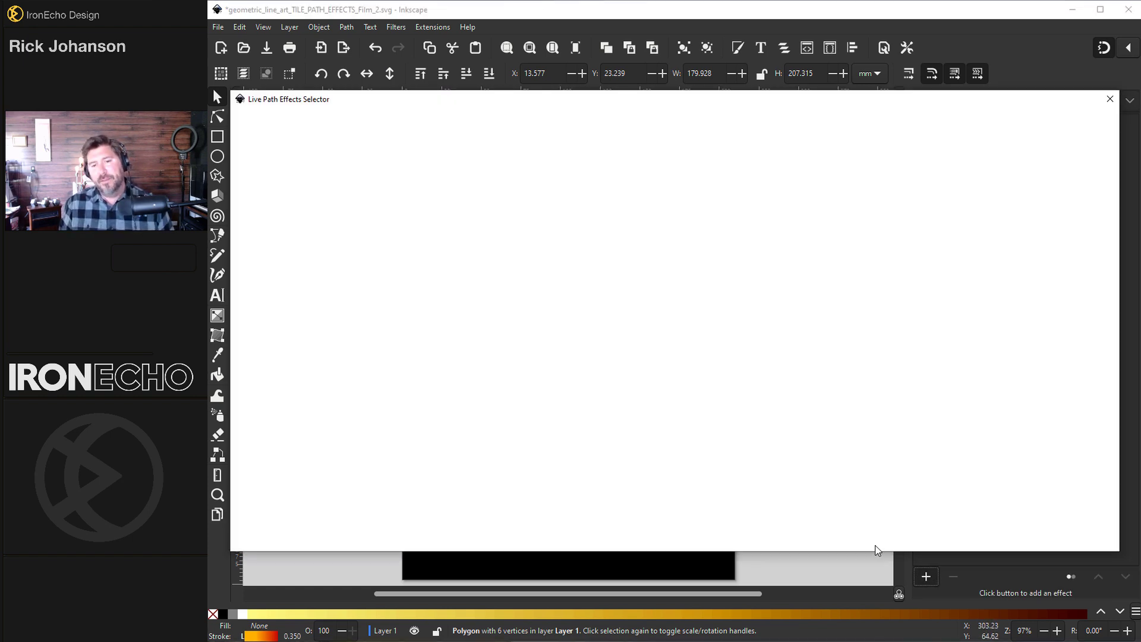
{"action": "scroll", "coordinate": [811, 497], "scroll_direction": "down", "scroll_amount": 3}
{"action": "left_click", "coordinate": [810, 496]}
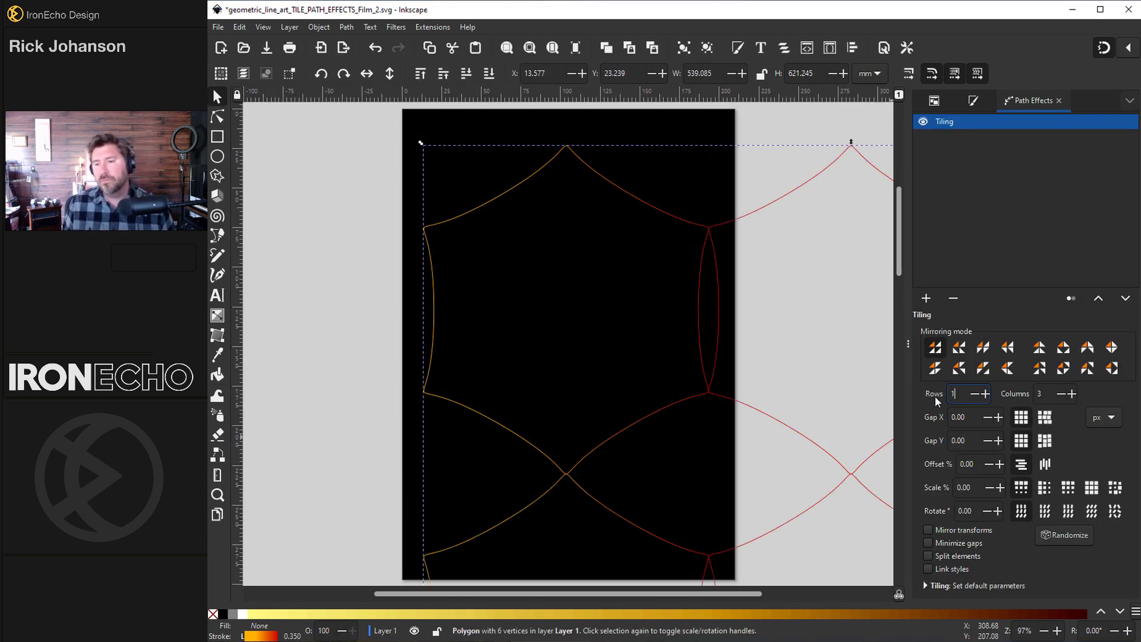
Step: Set 1 row and 25 columns, and drag the gap knot to Gap X -678.72
{"action": "key", "text": "Tab"}
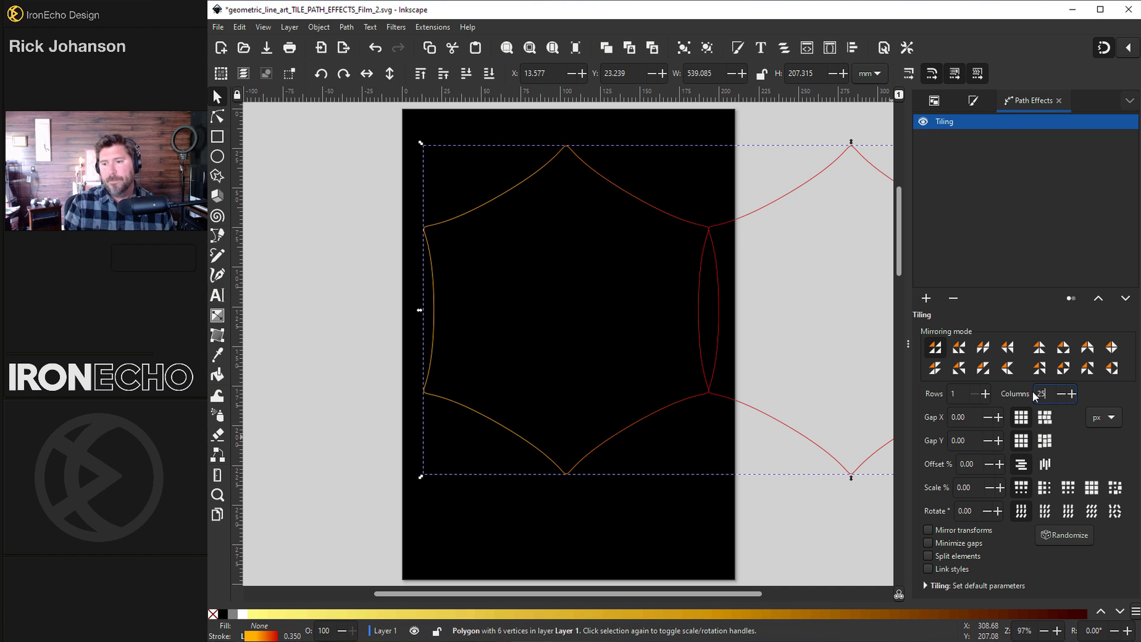
{"action": "type", "text": "25"}
{"action": "key", "text": "Return"}
{"action": "left_click", "coordinate": [218, 118]}
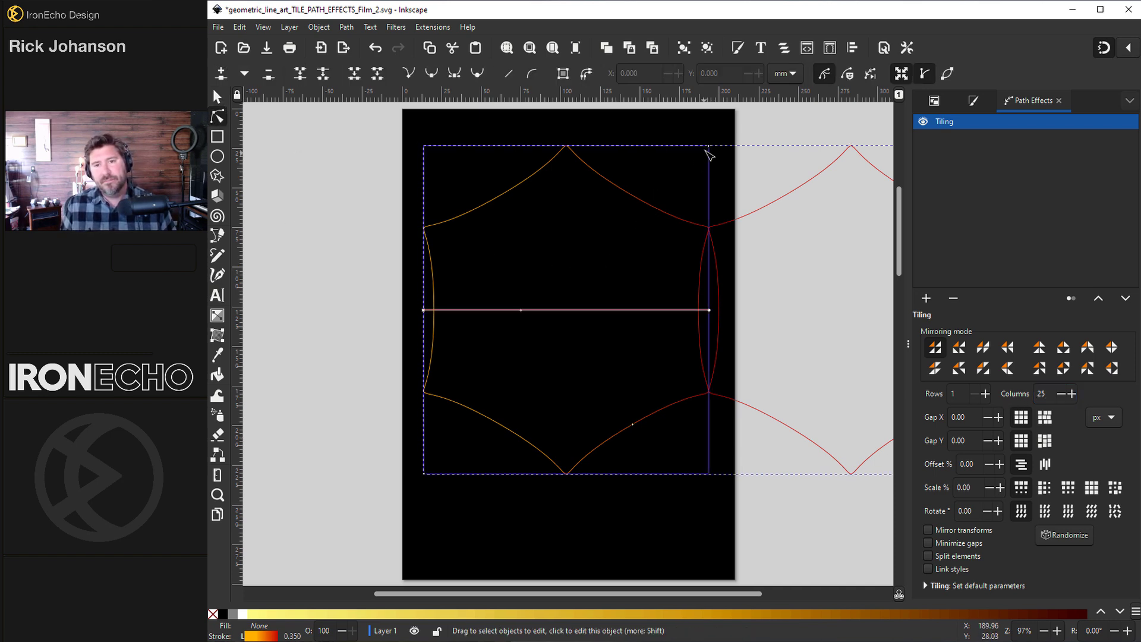
{"action": "left_click_drag", "start_coordinate": [709, 149], "coordinate": [567, 152]}
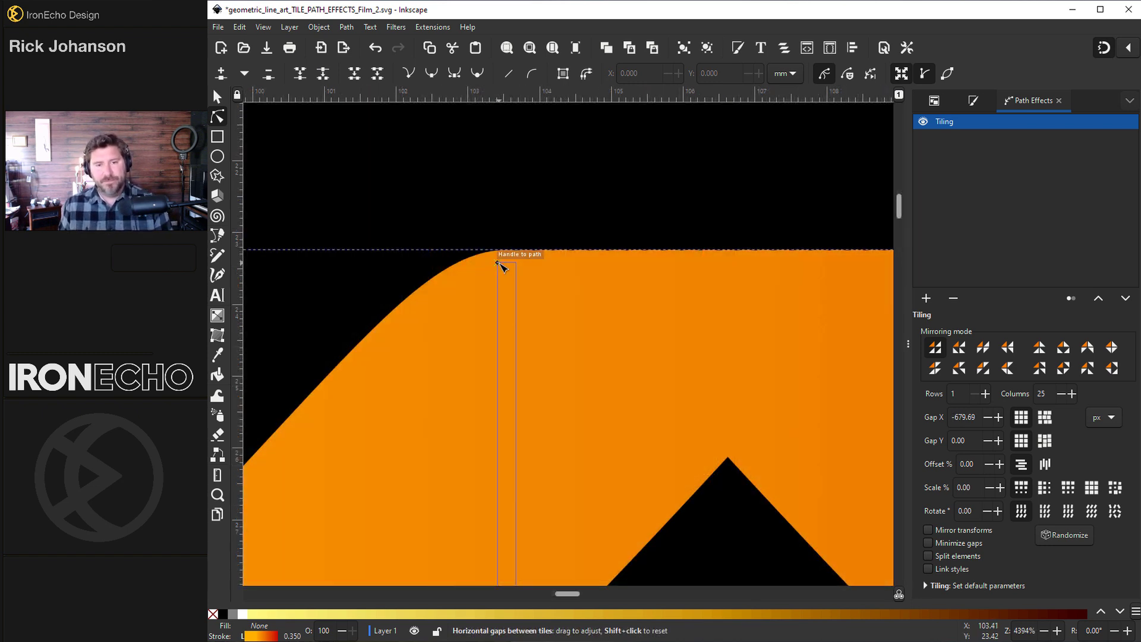
{"action": "scroll", "coordinate": [501, 267], "scroll_direction": "down", "scroll_amount": 11}
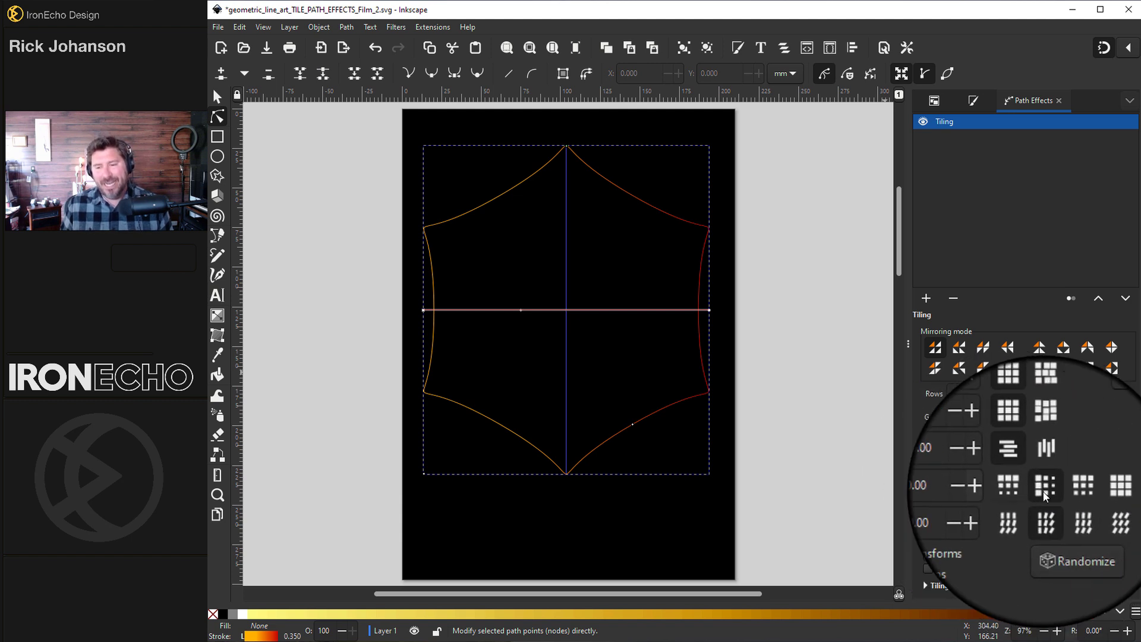
Step: Set each tile's scale to -1.75% and rotation to 4° in the Tiling panel
{"action": "left_click", "coordinate": [975, 490]}
{"action": "type", "text": "-2"}
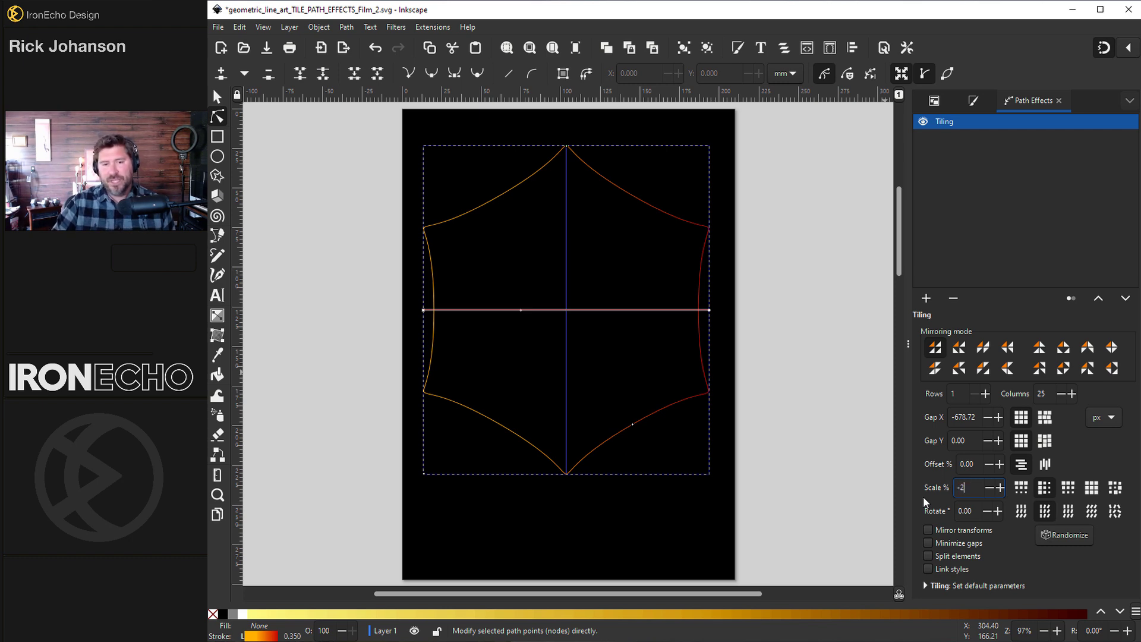
{"action": "key", "text": "Return"}
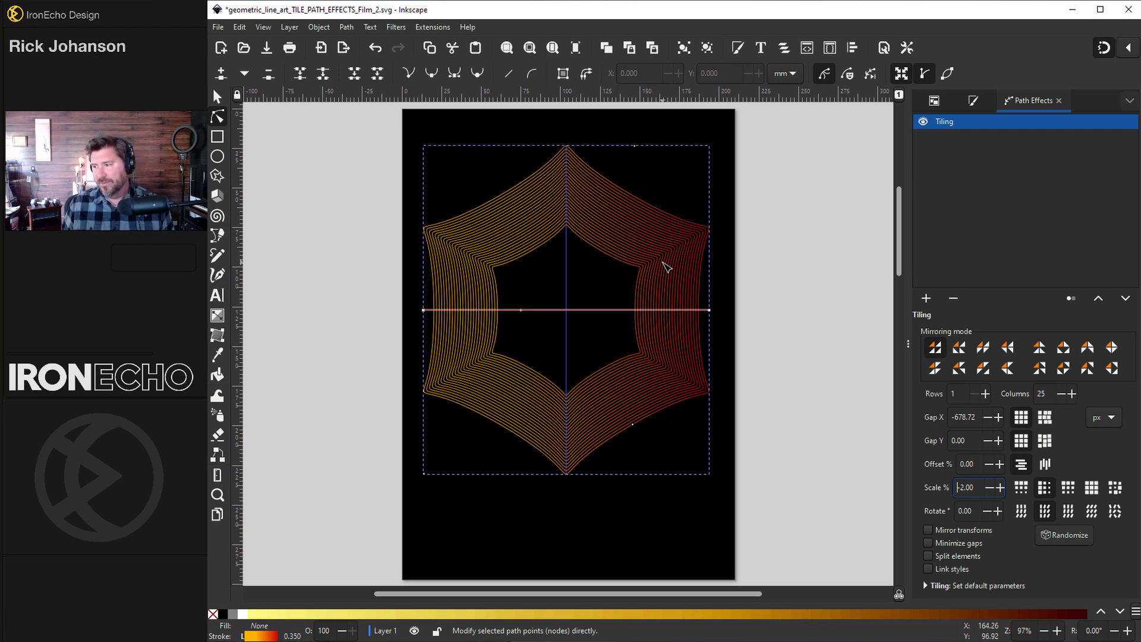
{"action": "left_click", "coordinate": [979, 516]}
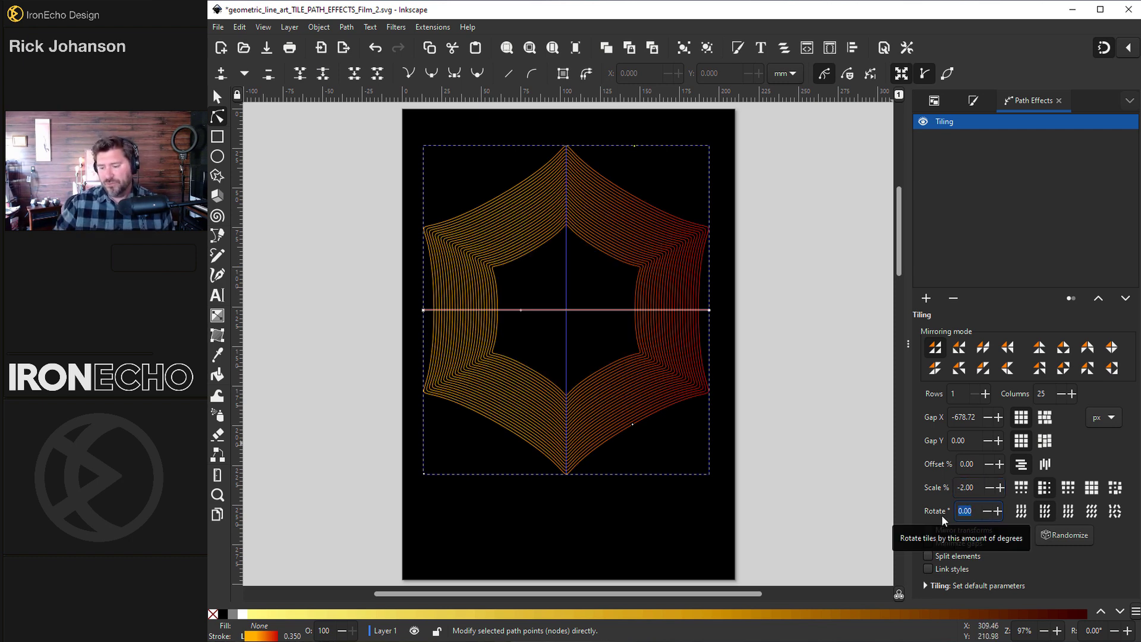
{"action": "type", "text": "3"}
{"action": "key", "text": "Return"}
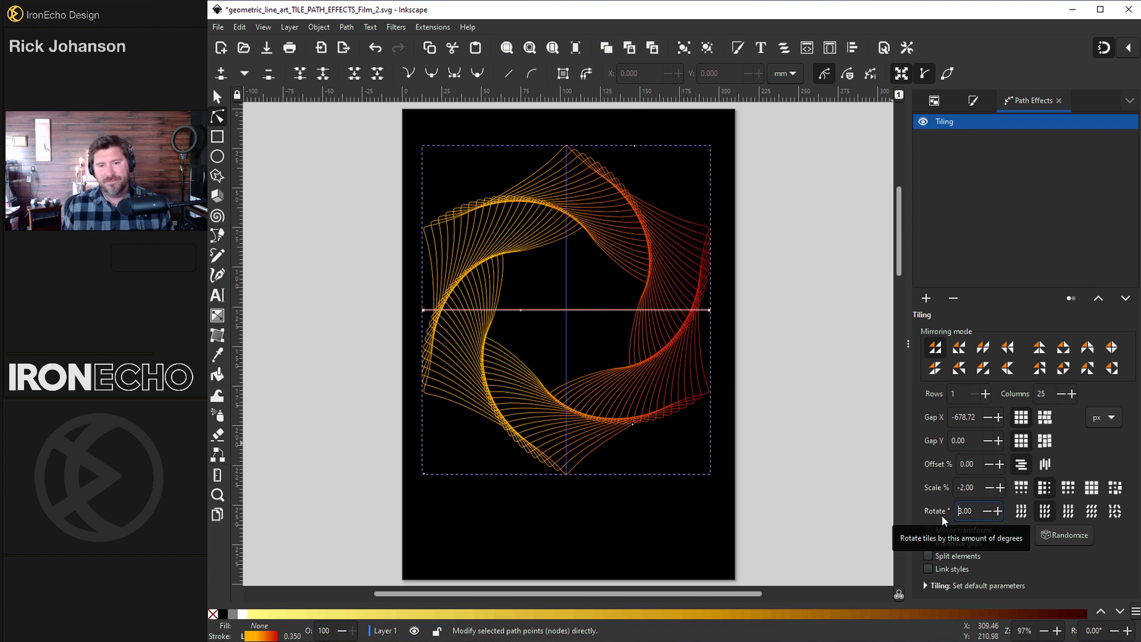
{"action": "left_click", "coordinate": [1004, 511]}
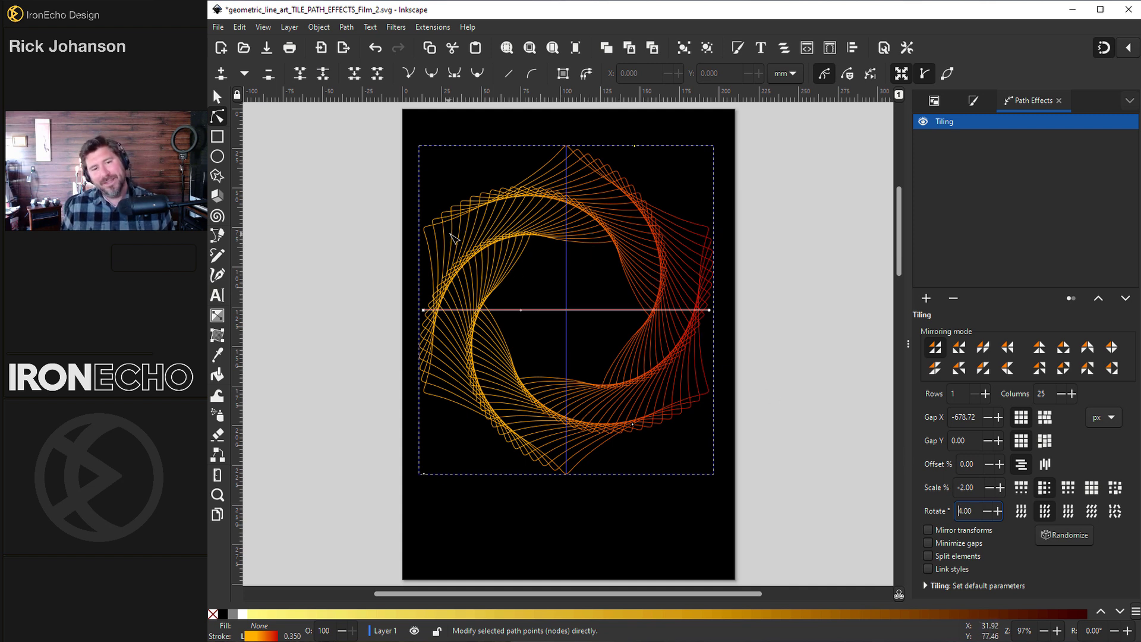
{"action": "left_click_drag", "start_coordinate": [975, 487], "coordinate": [942, 491]}
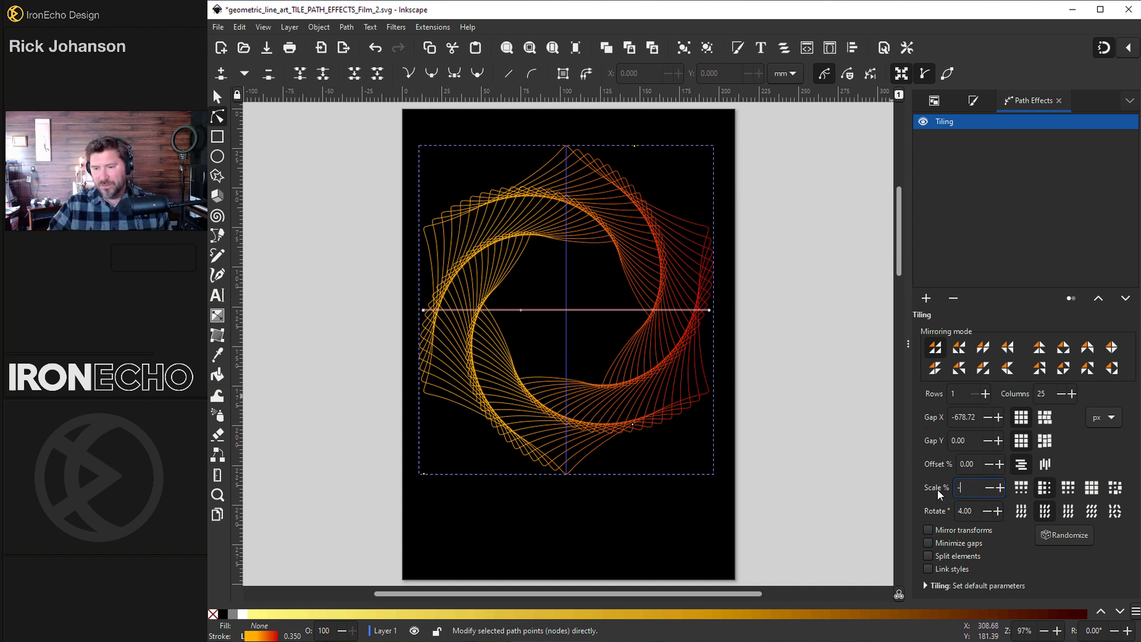
{"action": "type", "text": "-1.75"}
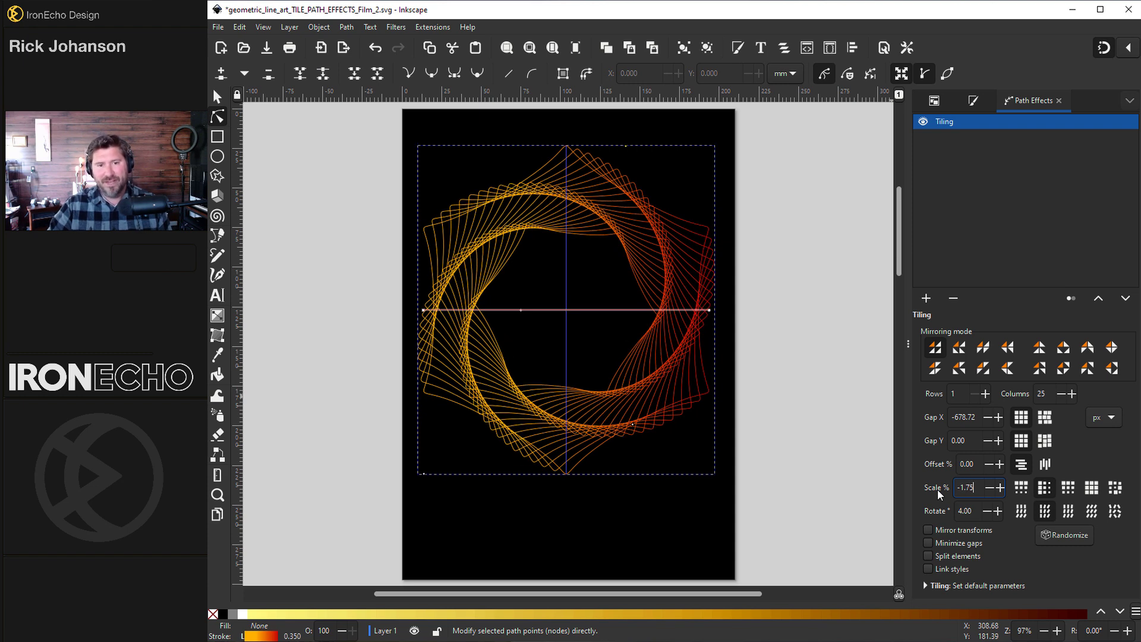
{"action": "left_click", "coordinate": [217, 96]}
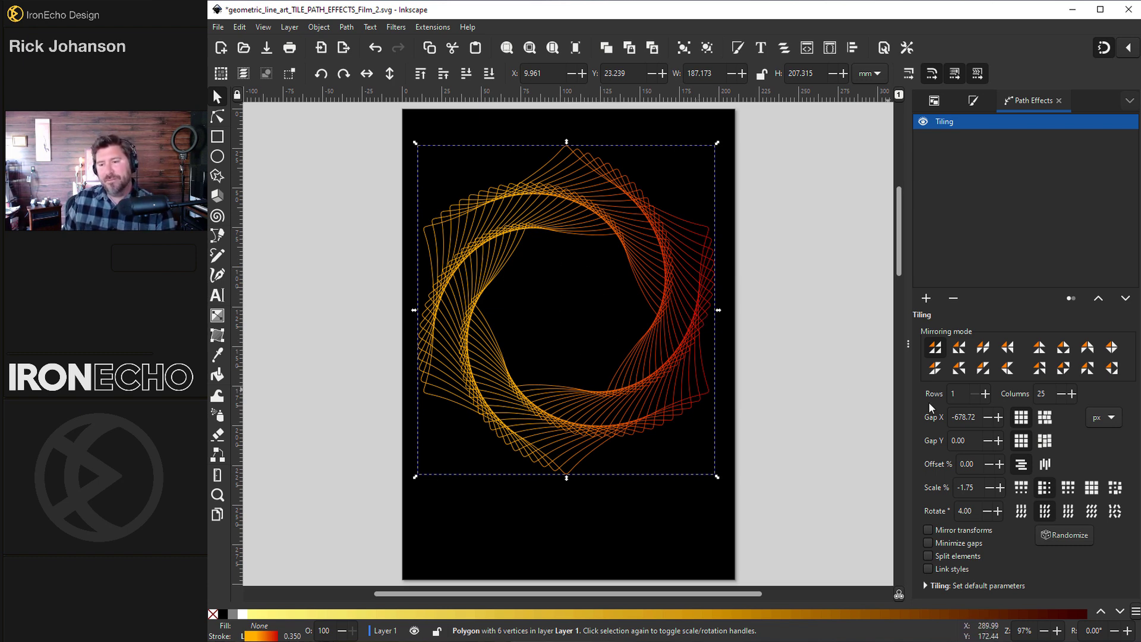
Step: Raise Tiling columns from 25 to 40, enable Split elements, preview, and reselect the hexagon
{"action": "key", "text": "BackSpace"}
{"action": "key", "text": "BackSpace"}
{"action": "type", "text": "40"}
{"action": "key", "text": "Return"}
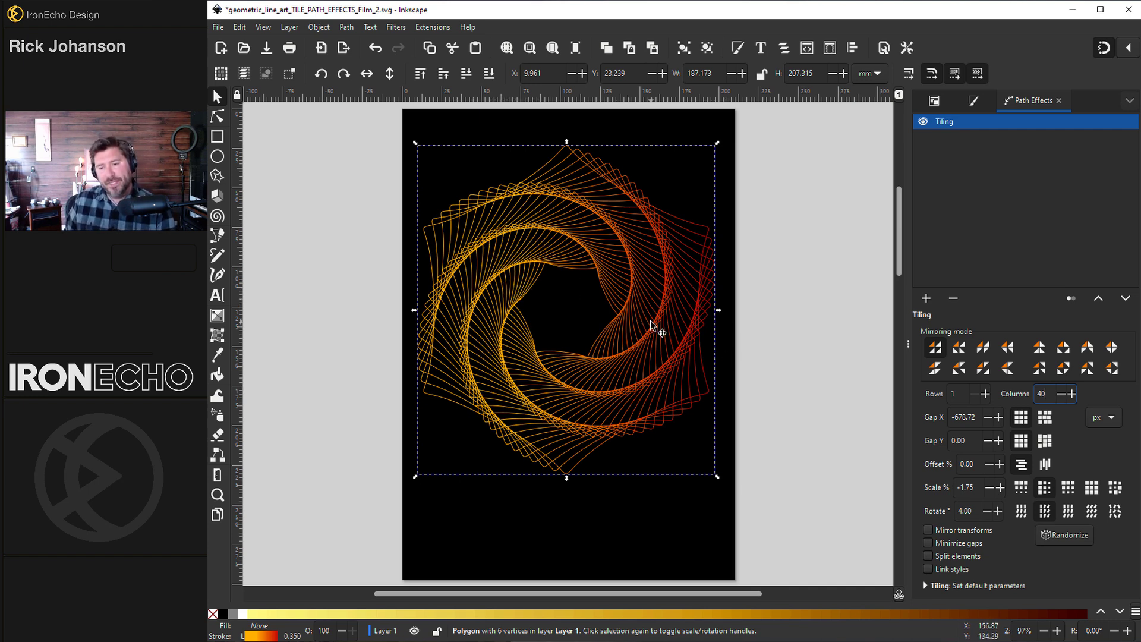
{"action": "left_click", "coordinate": [928, 555]}
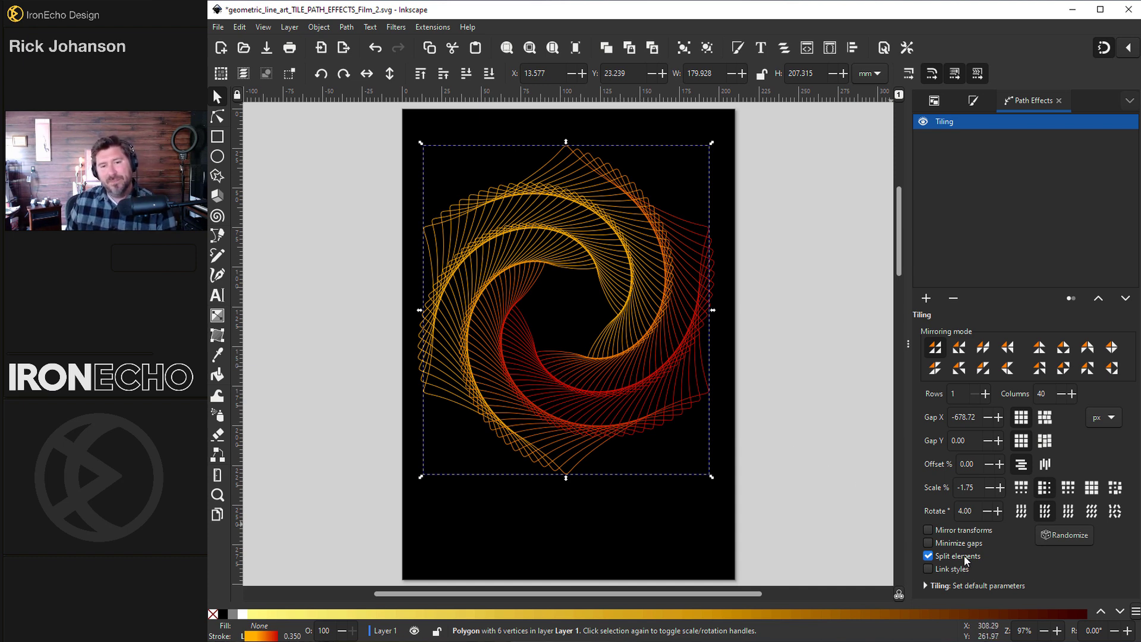
{"action": "left_click", "coordinate": [831, 448]}
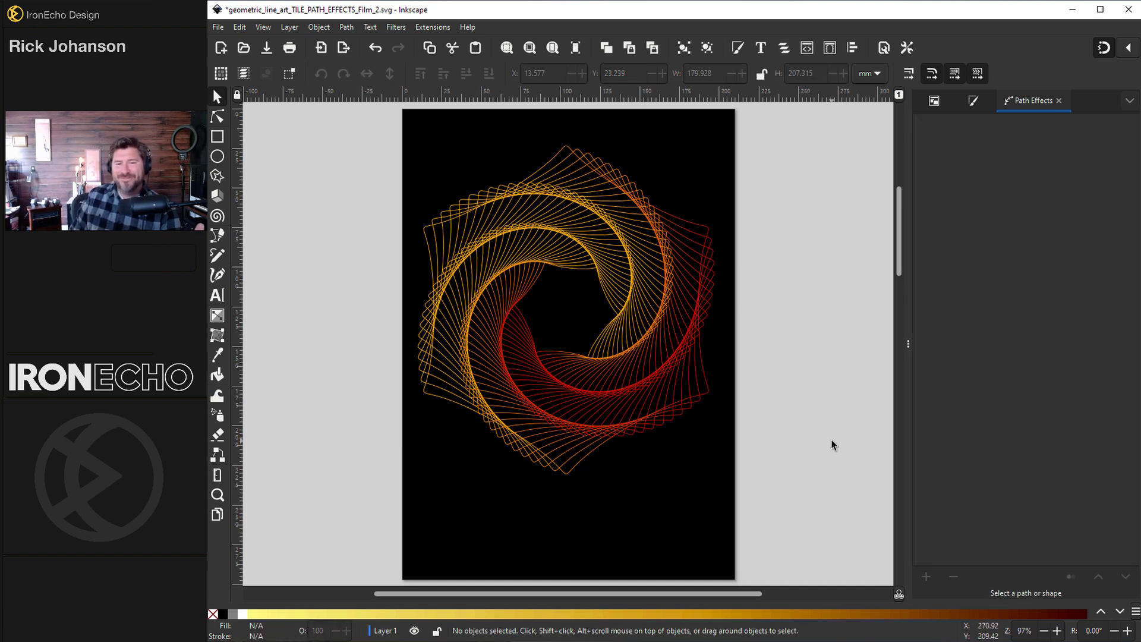
{"action": "key", "text": "ctrl+a"}
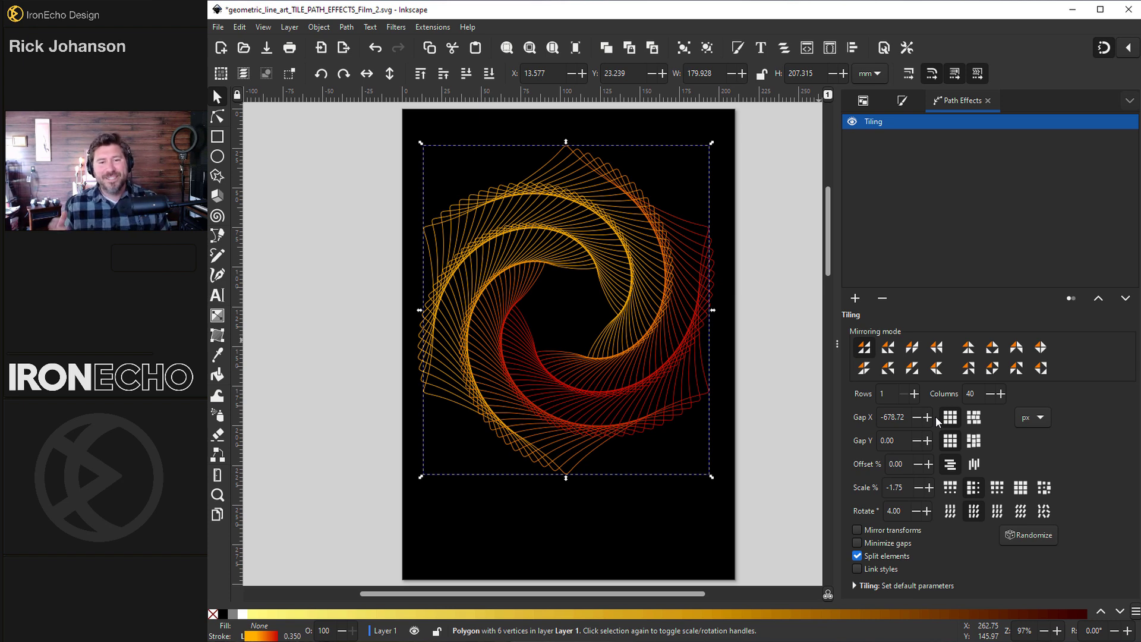